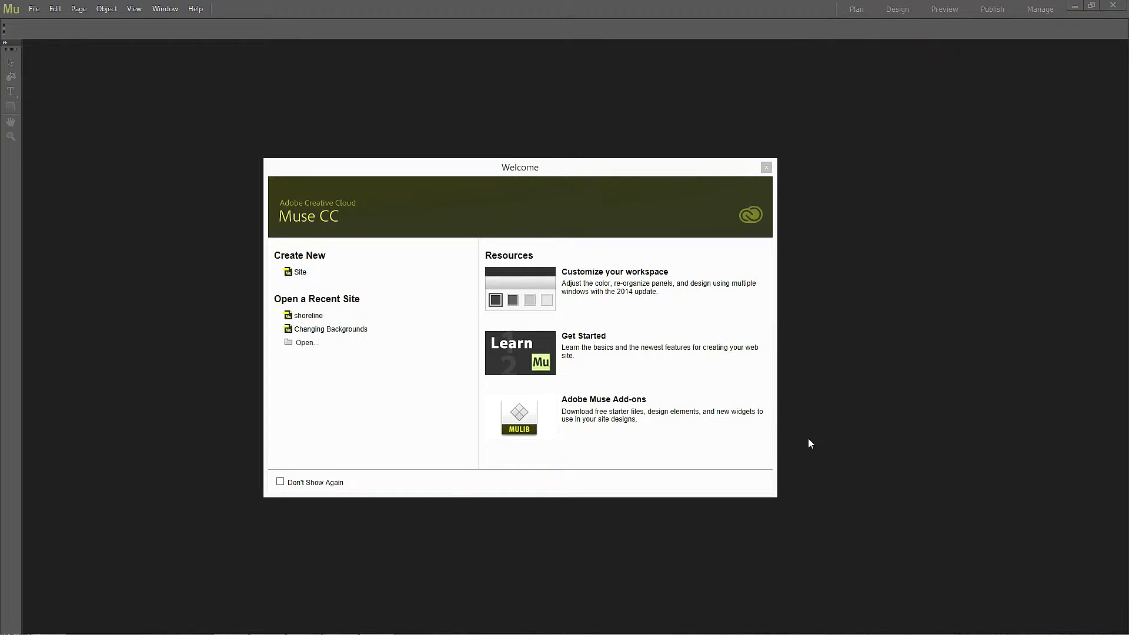
# Create a new site using the Desktop initial layout with a 960 page width and 500 minimum height
pyautogui.moveTo(517, 167); pyautogui.dragTo(536, 157)
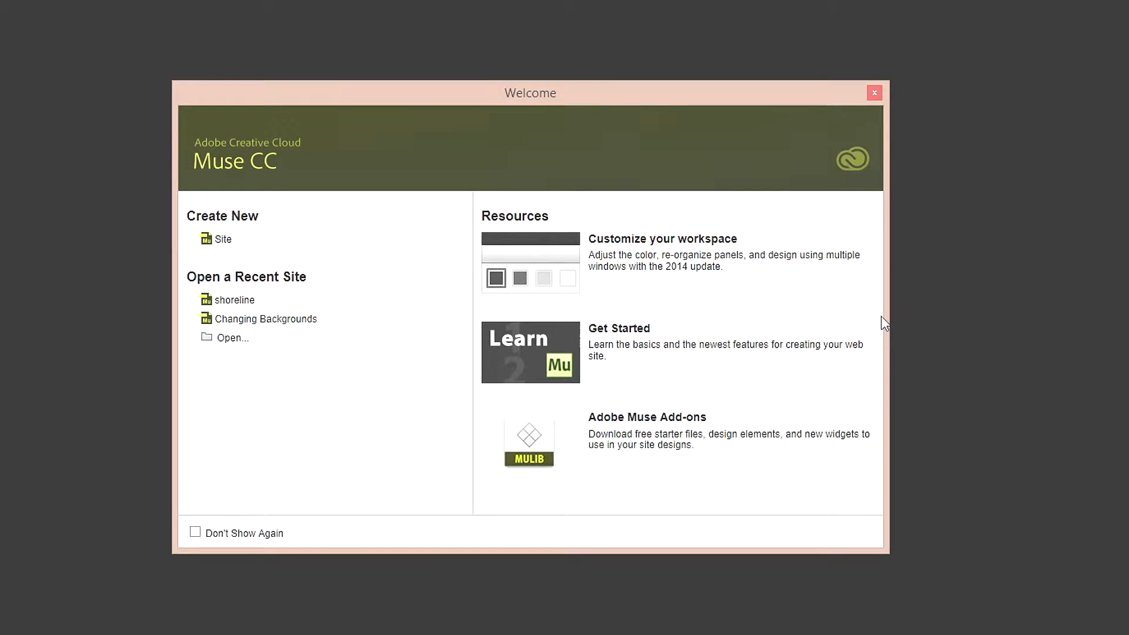
pyautogui.click(274, 241)
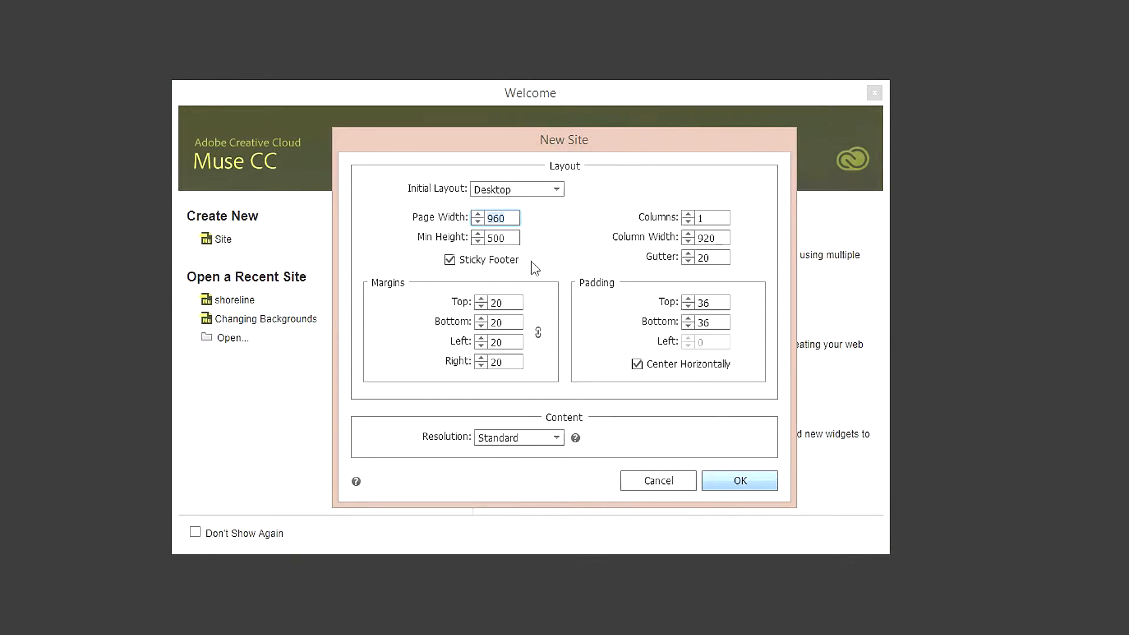
pyautogui.click(769, 488)
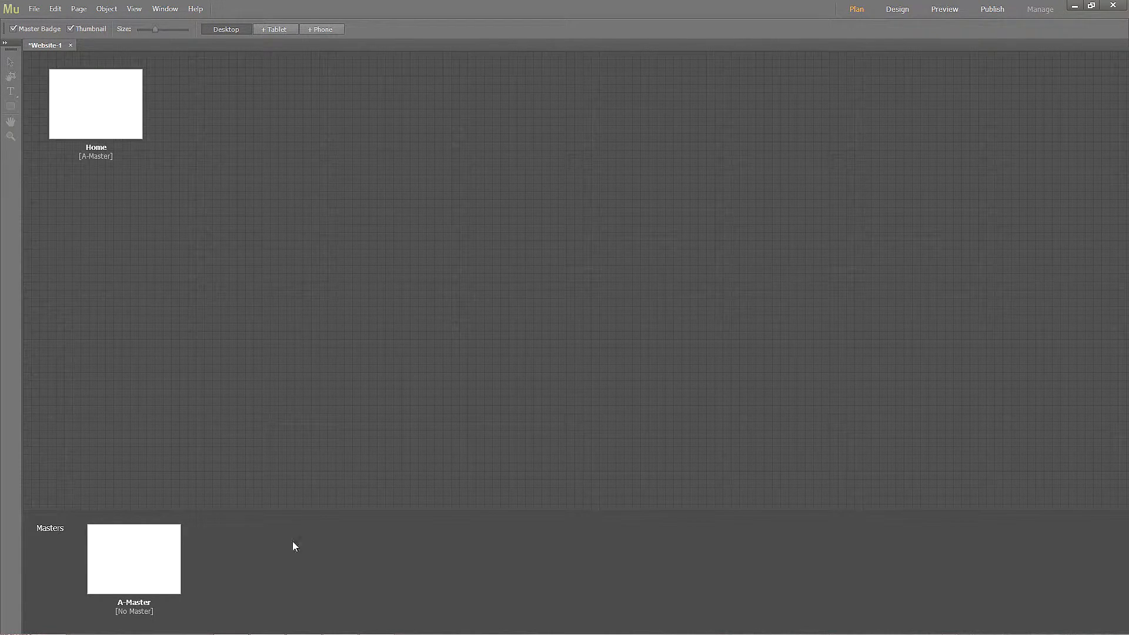
# Try adding a page beside Home and a second master page, and remove both additions
pyautogui.moveTo(86, 125)
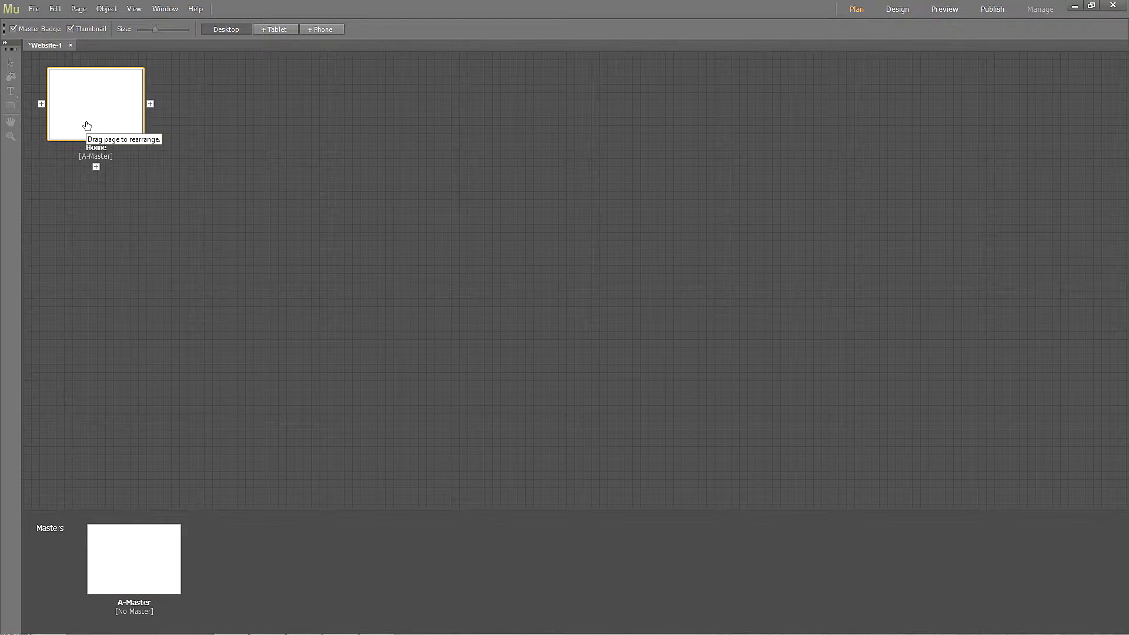
pyautogui.moveTo(164, 565)
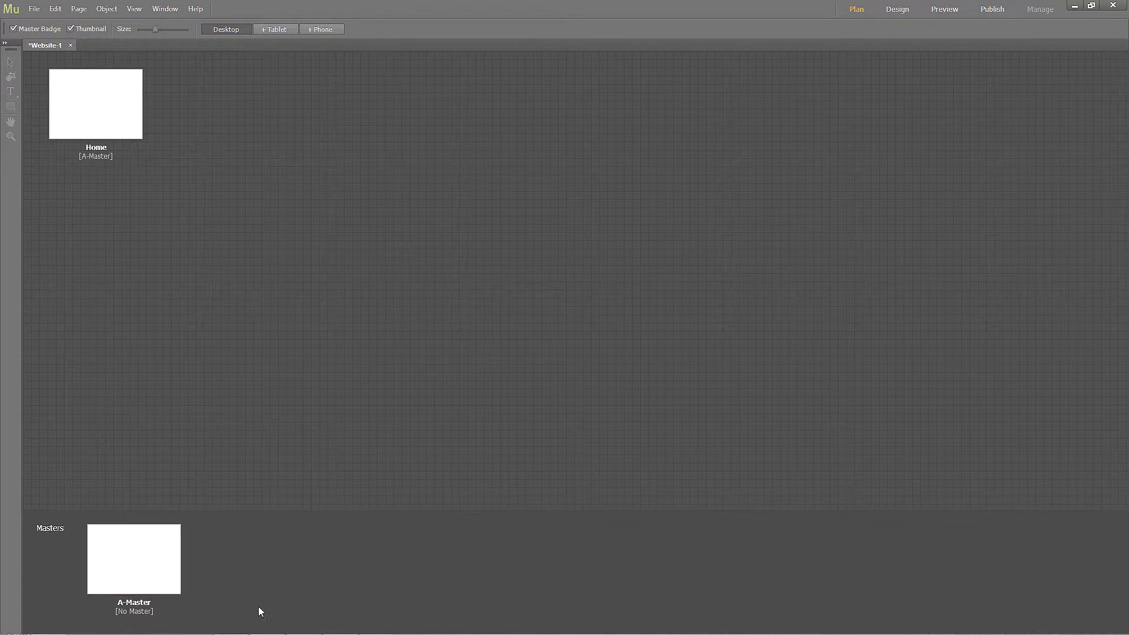
pyautogui.moveTo(171, 538)
pyautogui.click(151, 102)
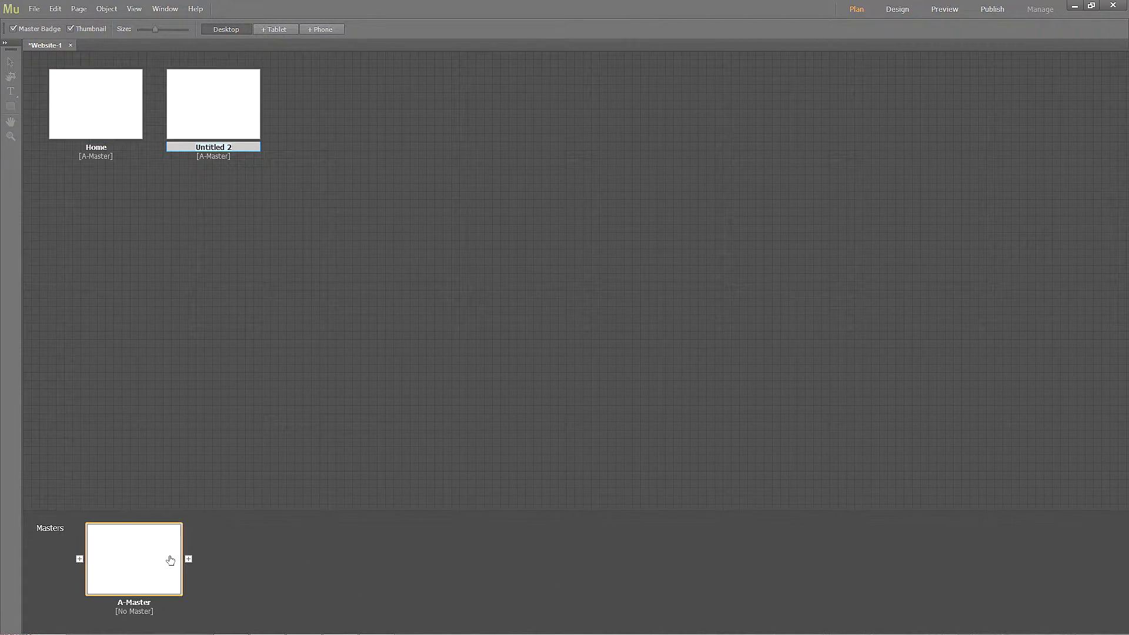
pyautogui.click(190, 559)
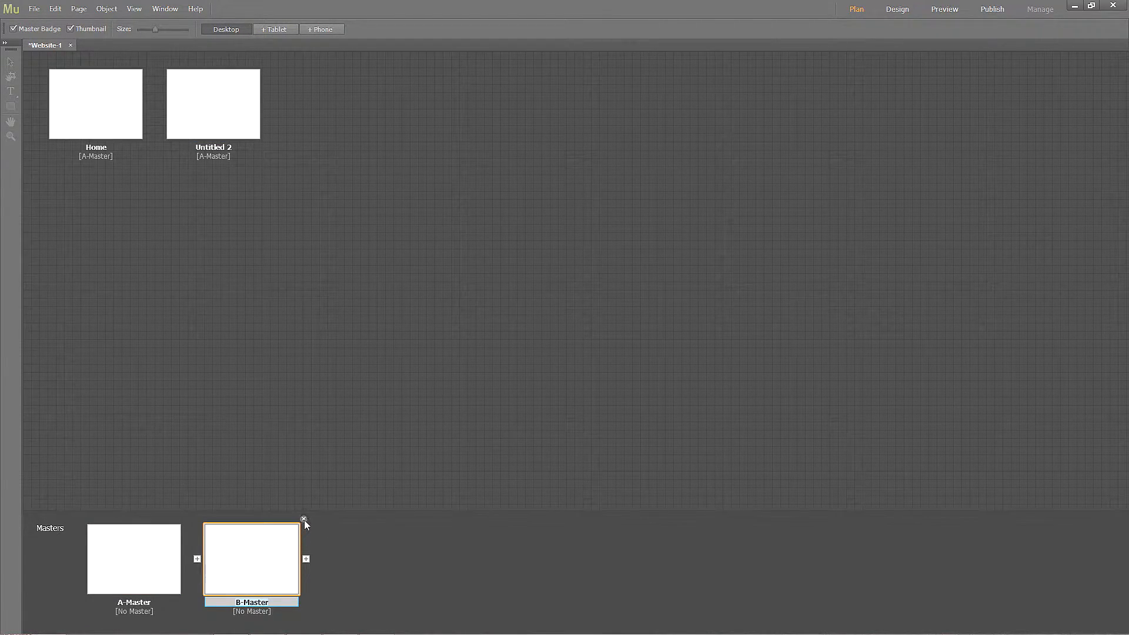
pyautogui.click(304, 520)
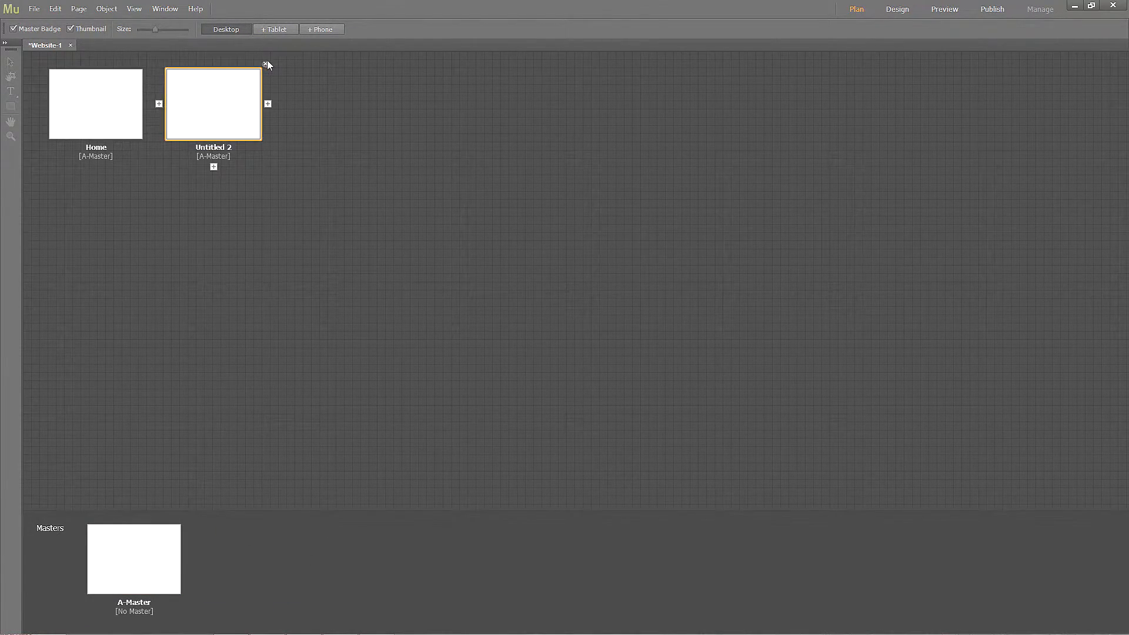
pyautogui.click(265, 66)
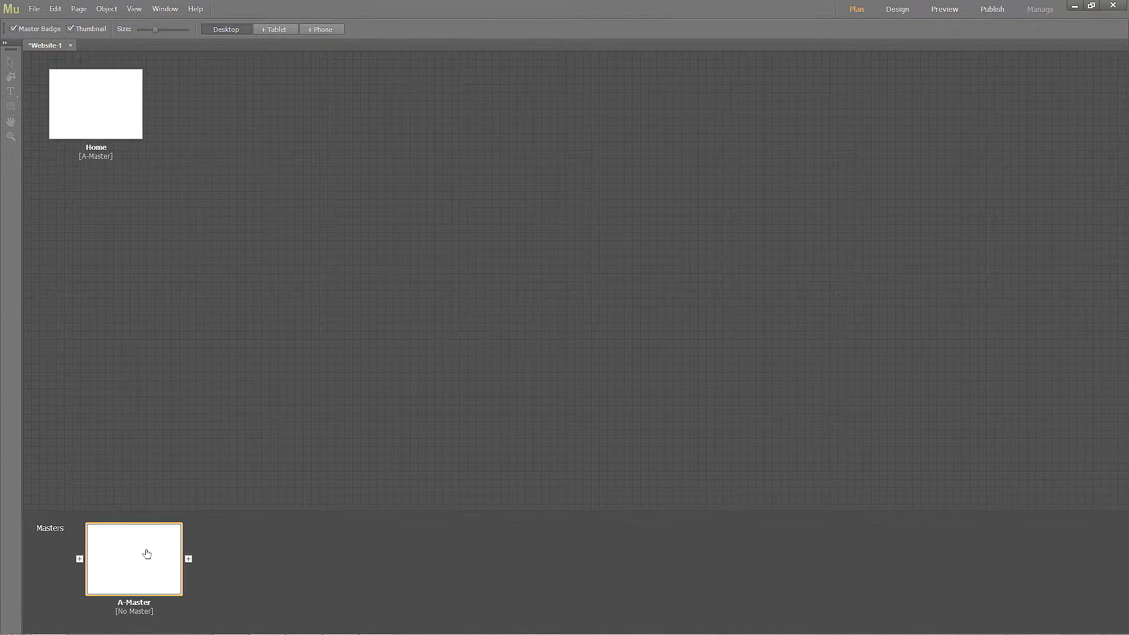
# Open the Home page for design editing and collapse the Layers panel to clear the canvas
pyautogui.doubleClick(115, 121)
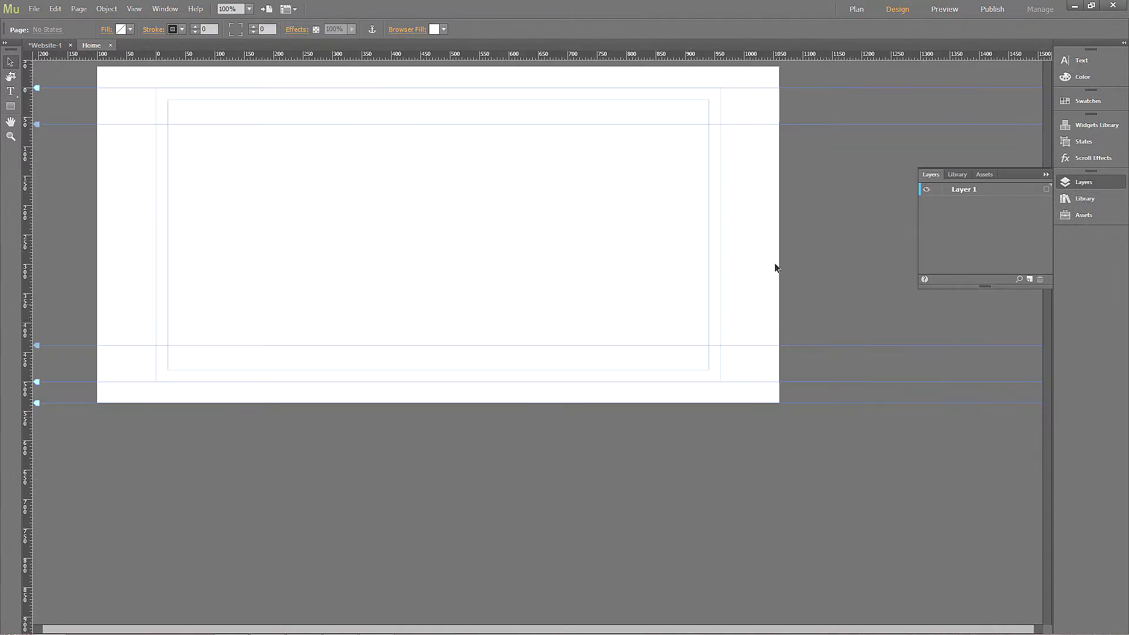
pyautogui.click(1045, 174)
pyautogui.moveTo(394, 628); pyautogui.dragTo(328, 629)
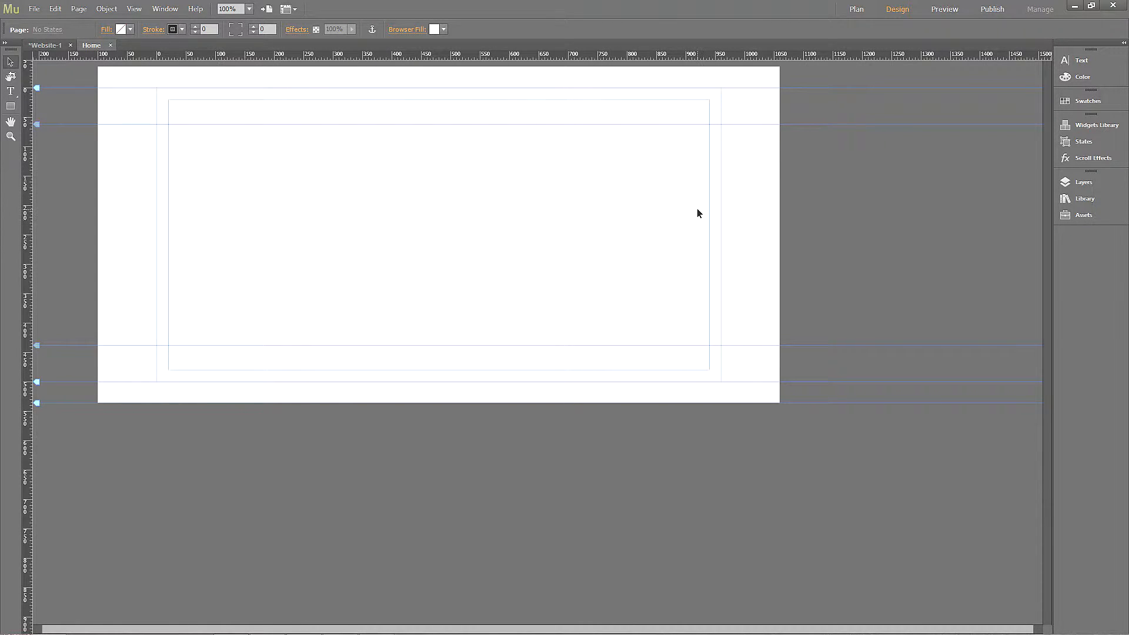
# Preview the whole site in the browser, close the preview and return to Adobe Muse
pyautogui.click(33, 13)
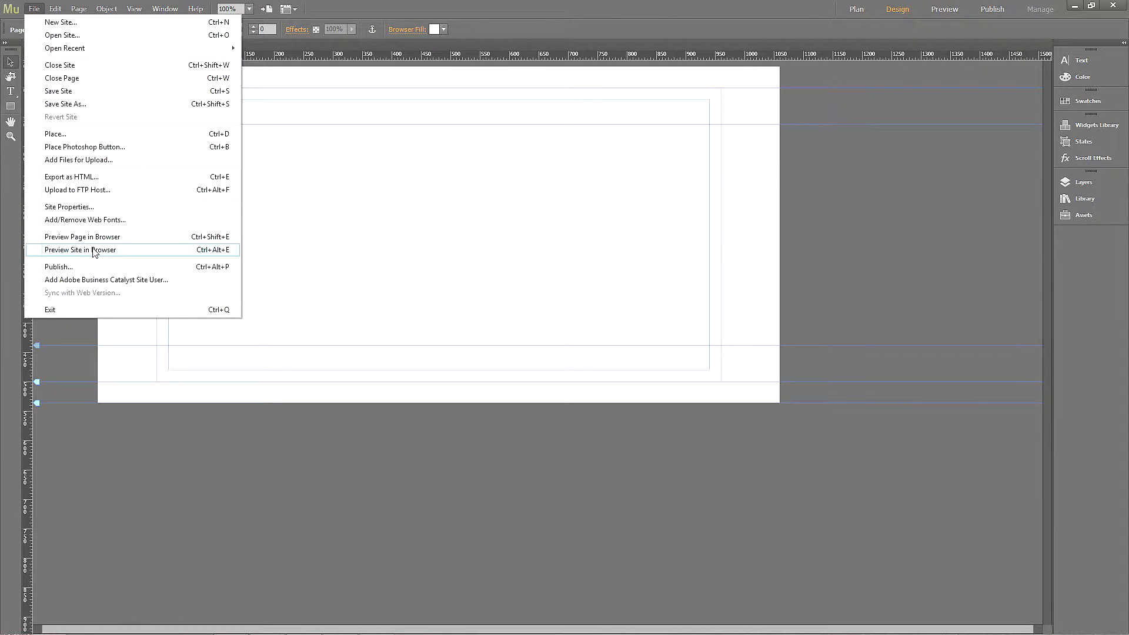
pyautogui.click(94, 250)
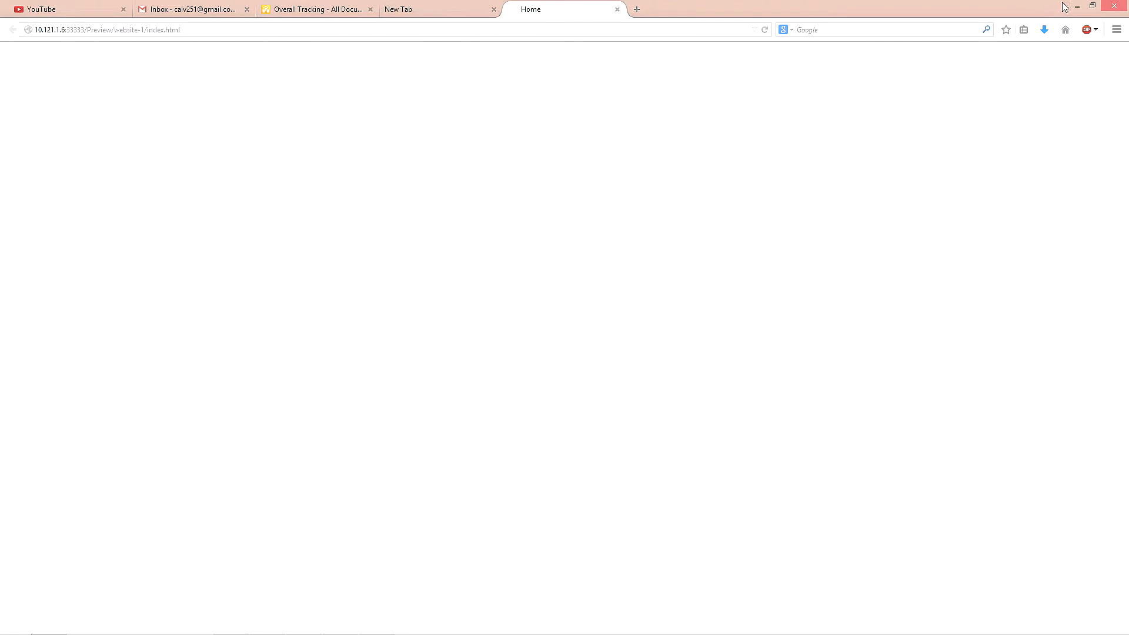
pyautogui.click(618, 10)
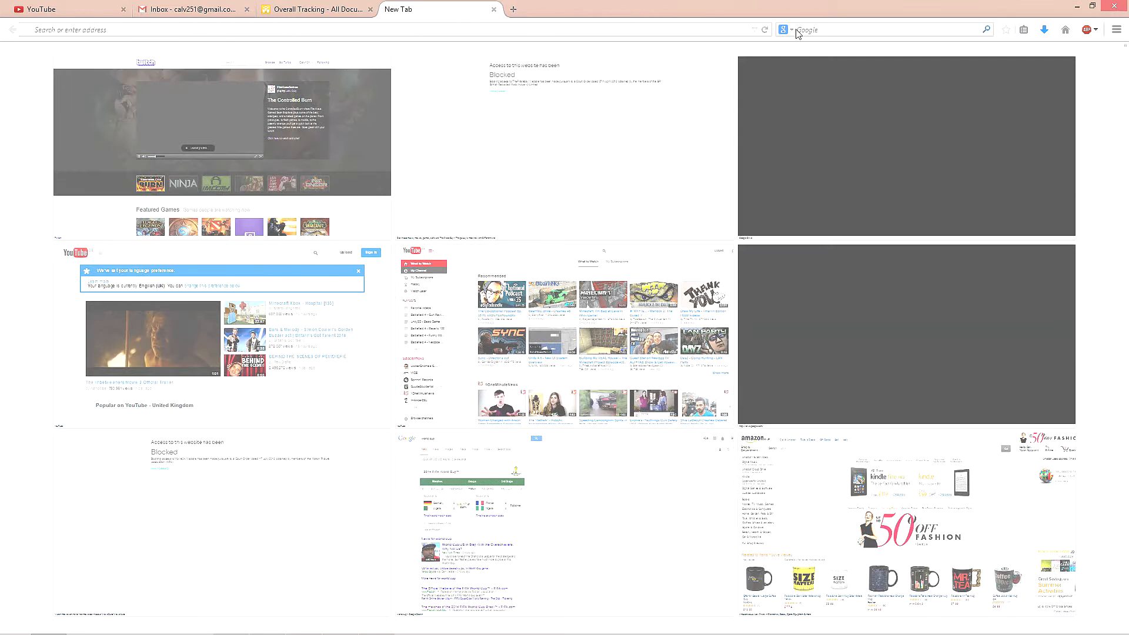
pyautogui.click(1080, 8)
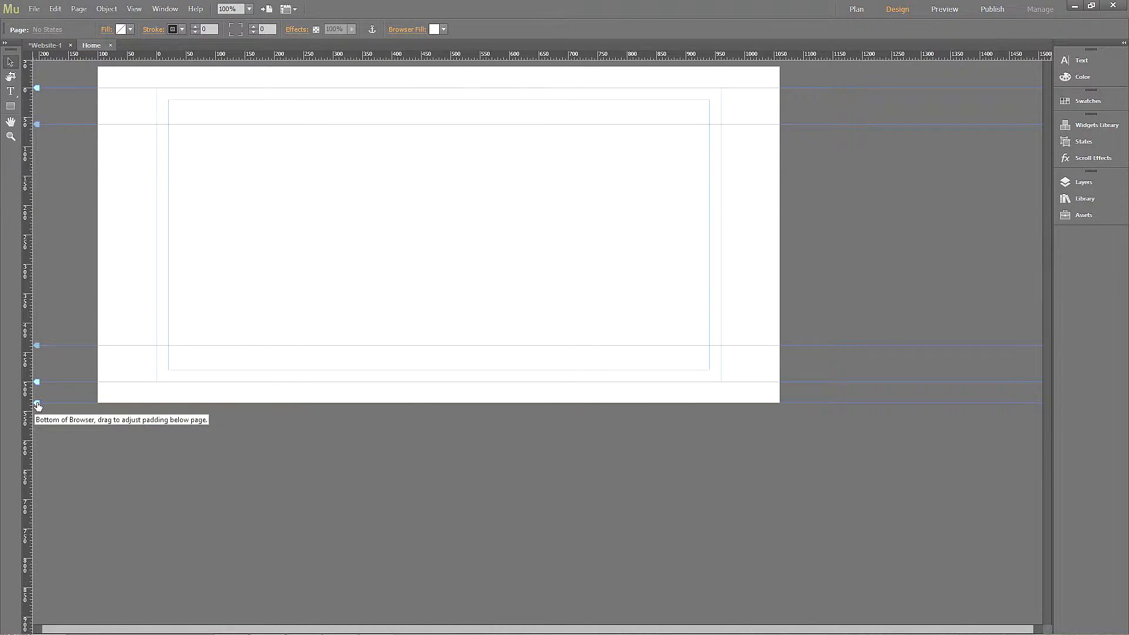
# Lower the bottom-of-browser guide to about 790 px and the bottom-of-page guide to about 560 px
pyautogui.moveTo(37, 405); pyautogui.dragTo(43, 568)
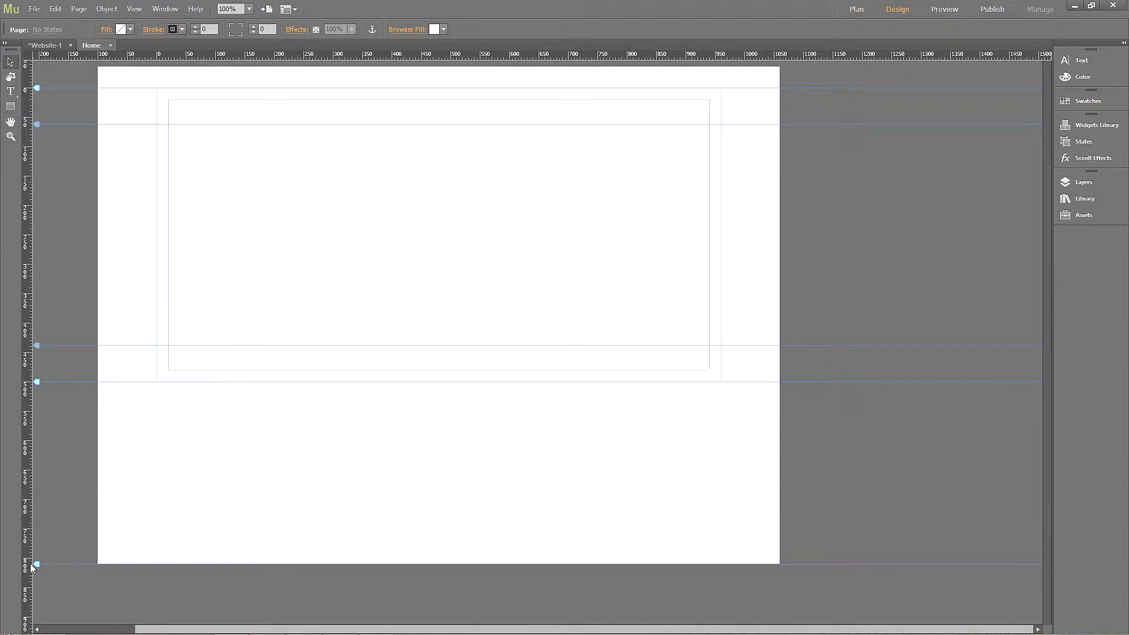
pyautogui.moveTo(35, 566); pyautogui.dragTo(37, 522)
pyautogui.moveTo(37, 382); pyautogui.dragTo(37, 416)
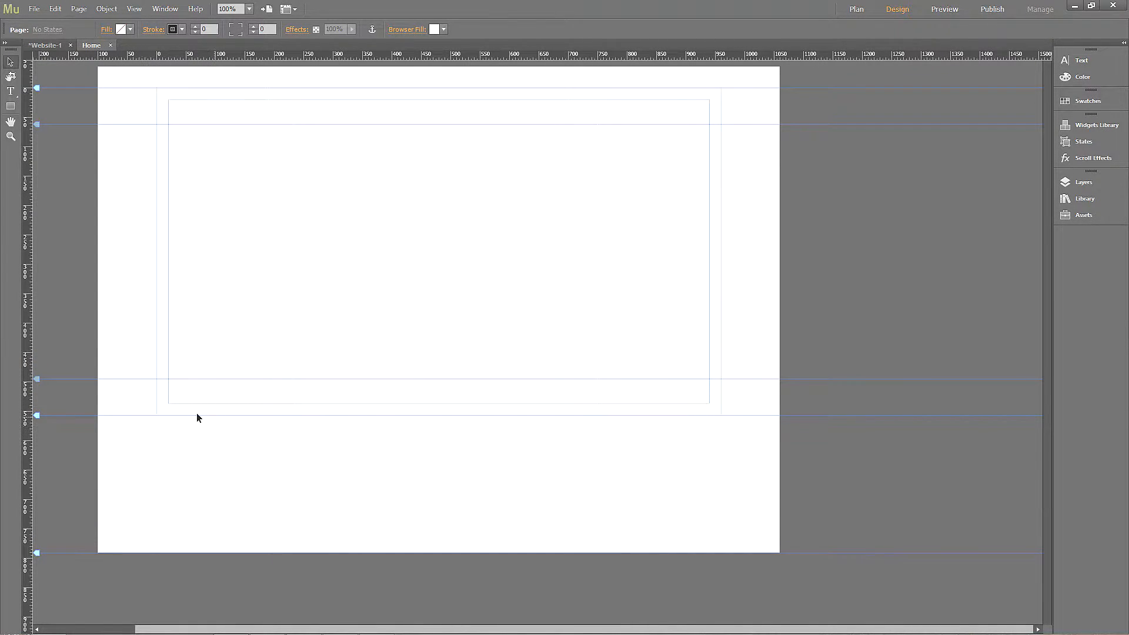
# Draw a rectangle about 677 by 139 px in the footer area and shift it to about X 101, Y 634
pyautogui.click(10, 106)
pyautogui.moveTo(184, 464); pyautogui.dragTo(582, 545)
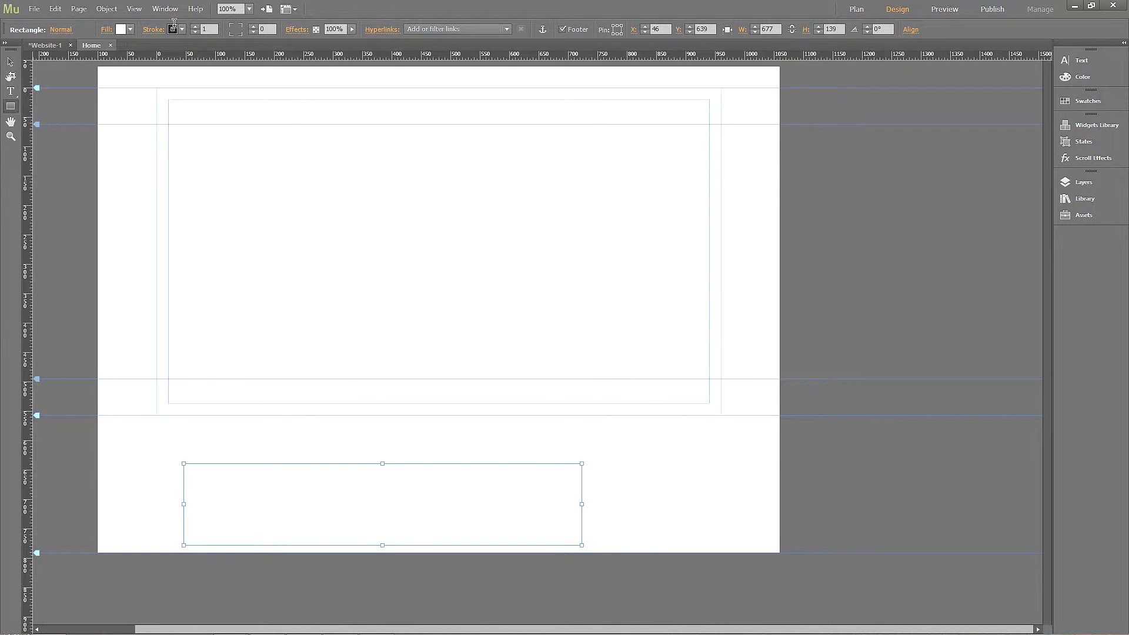
pyautogui.click(11, 61)
pyautogui.moveTo(359, 506); pyautogui.dragTo(392, 503)
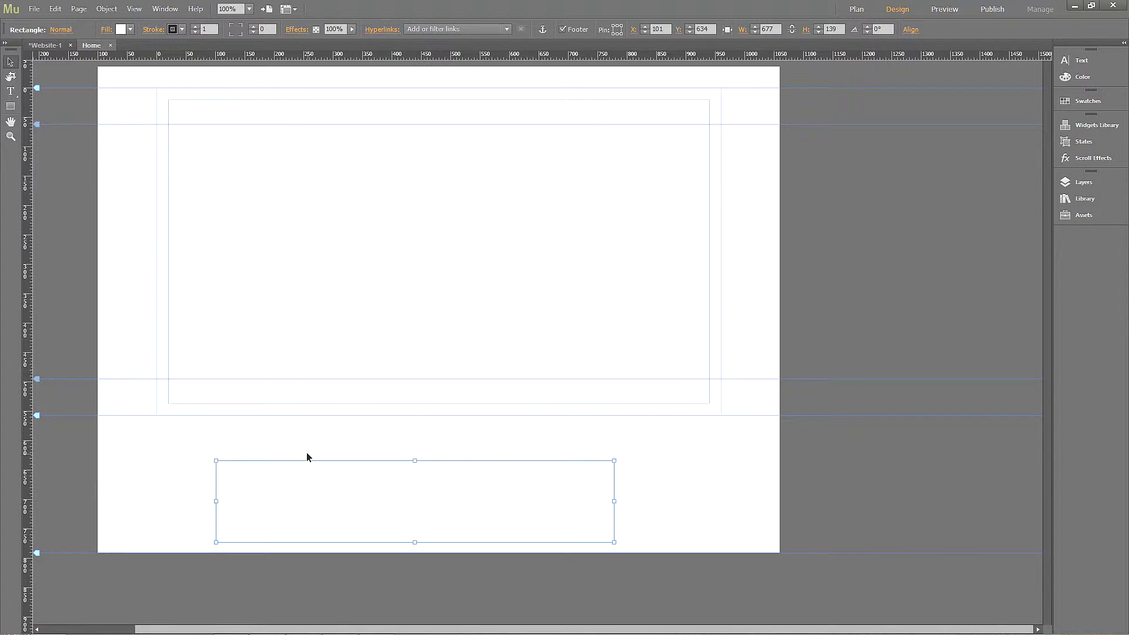
# Move the footer rectangle up into the main page area and delete it
pyautogui.moveTo(509, 495); pyautogui.dragTo(512, 389)
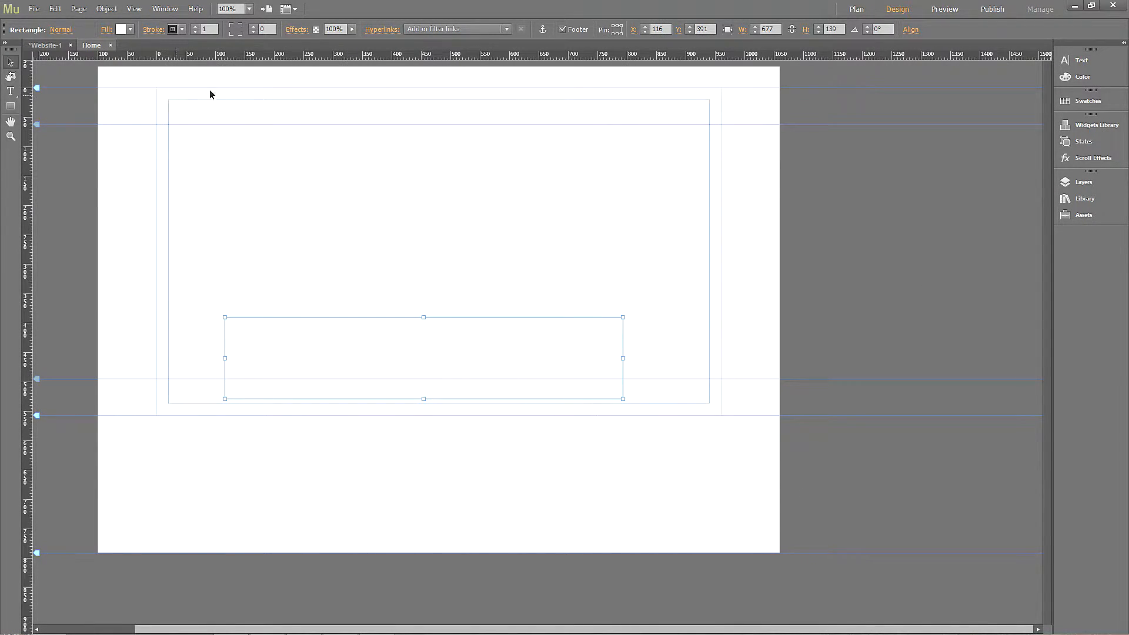
pyautogui.click(717, 367)
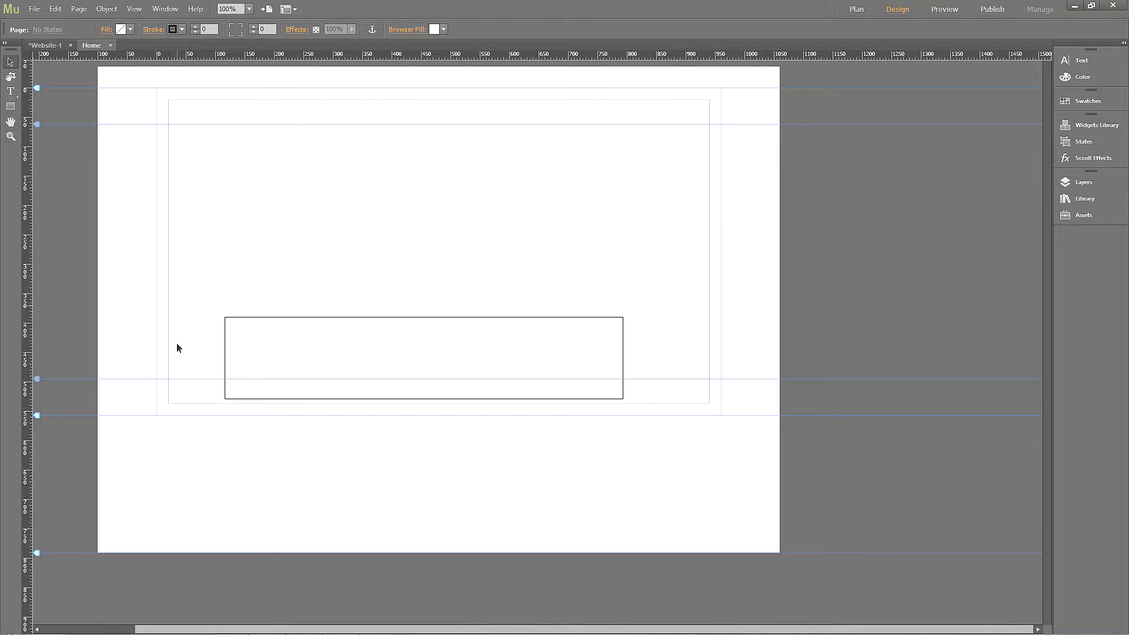
pyautogui.moveTo(300, 355); pyautogui.dragTo(294, 325)
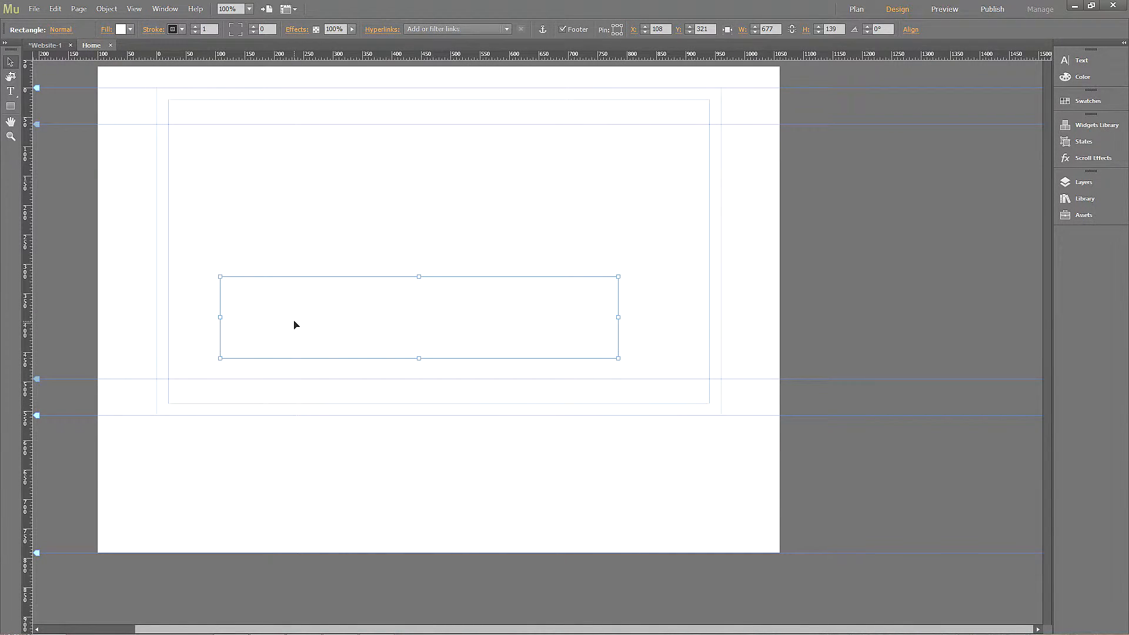
pyautogui.press('Delete')
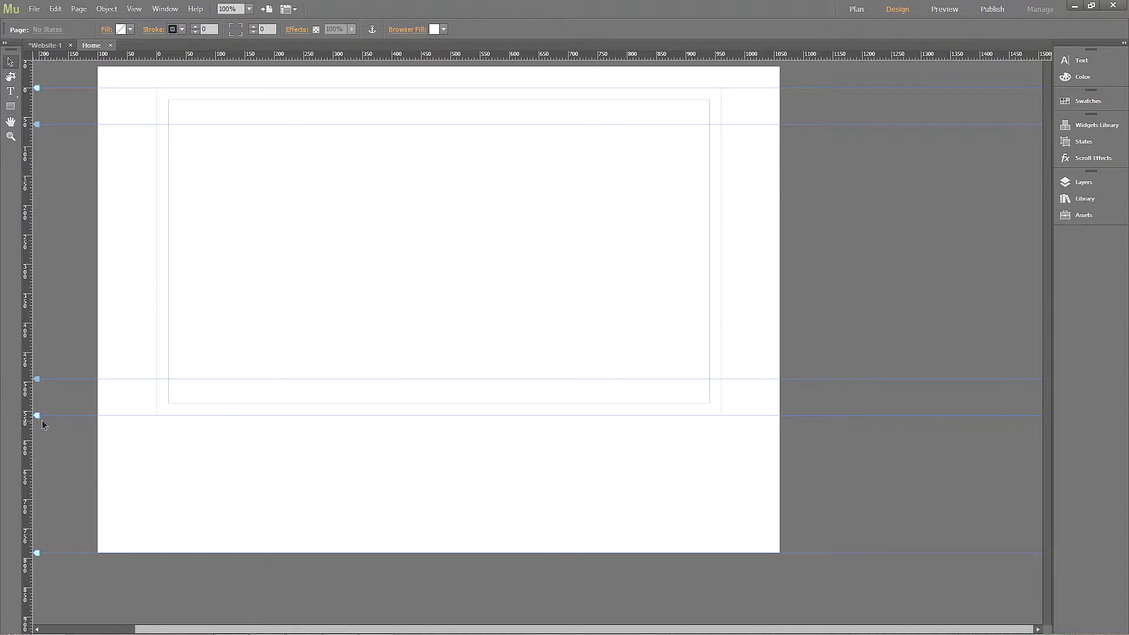
# Raise the bottom-of-page guide to about 370 px and readjust the bottom-of-browser guide below it
pyautogui.moveTo(41, 423)
pyautogui.mouseDown()
pyautogui.moveTo(65, 479)
pyautogui.moveTo(75, 310)
pyautogui.mouseUp()
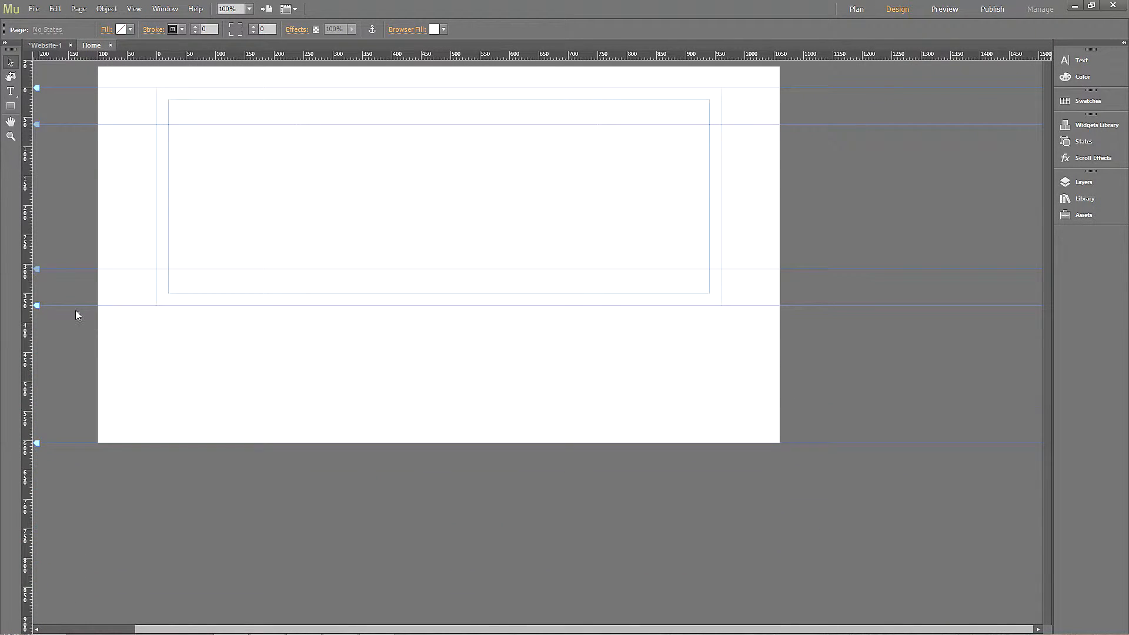
pyautogui.moveTo(38, 446); pyautogui.dragTo(59, 459)
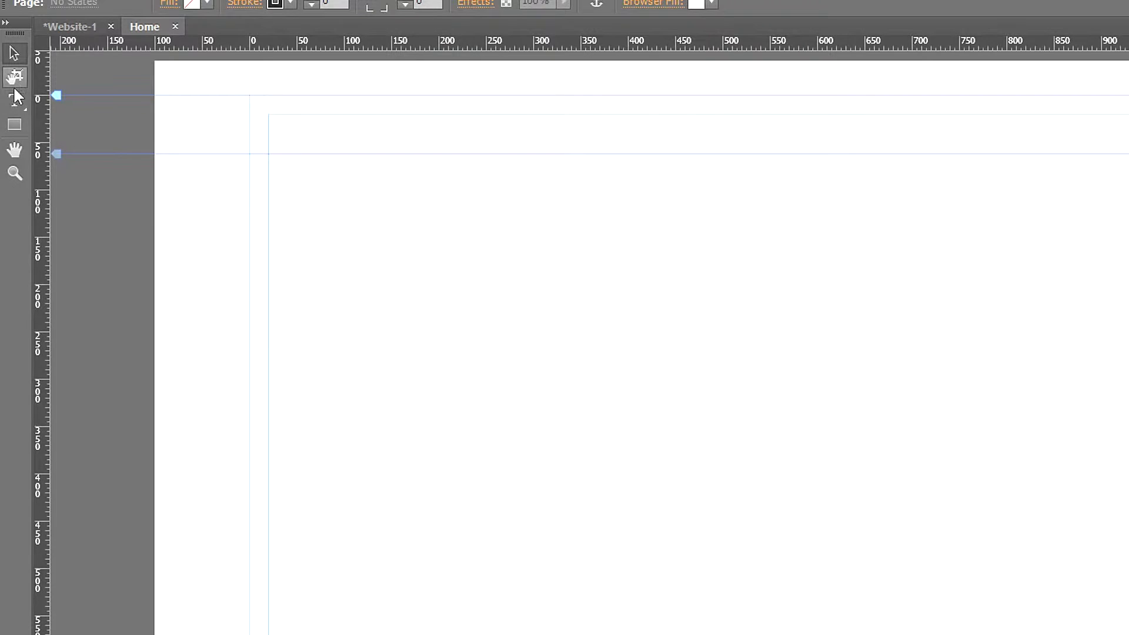
# Try out the Crop, Text, Rectangle and Hand tools on the Home page, panning the view with the Hand tool
pyautogui.click(16, 76)
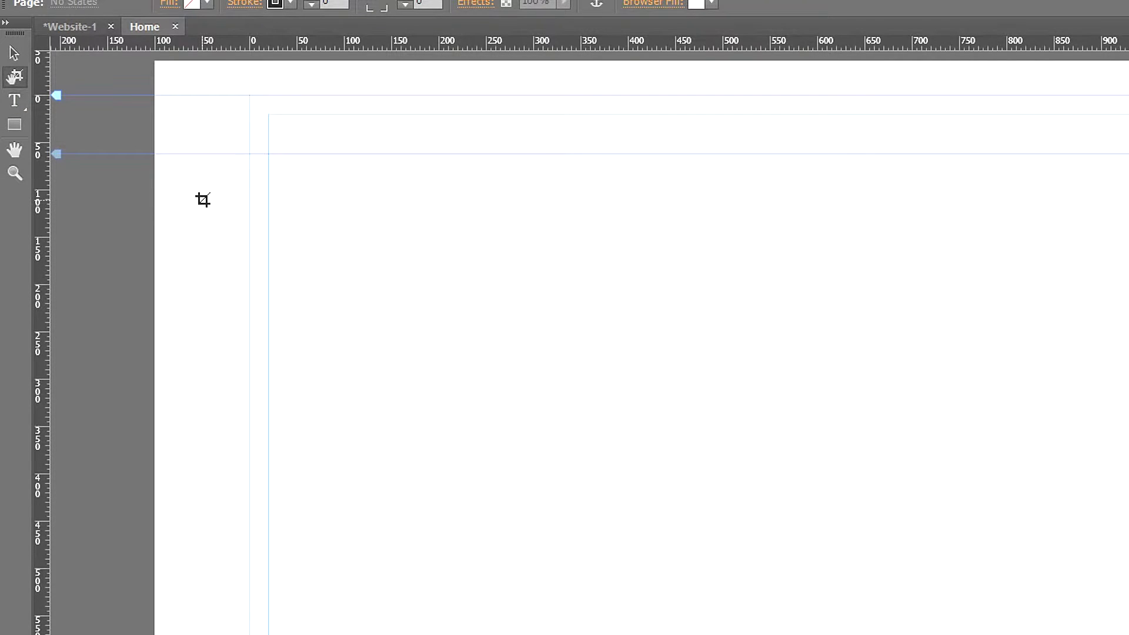
pyautogui.click(14, 100)
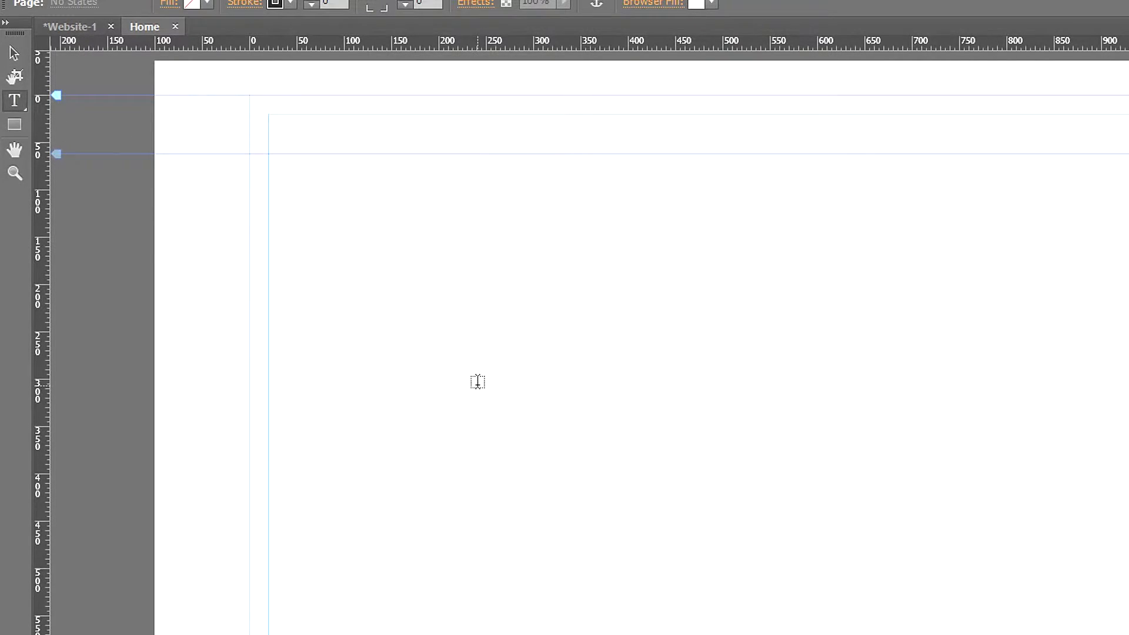
pyautogui.click(16, 126)
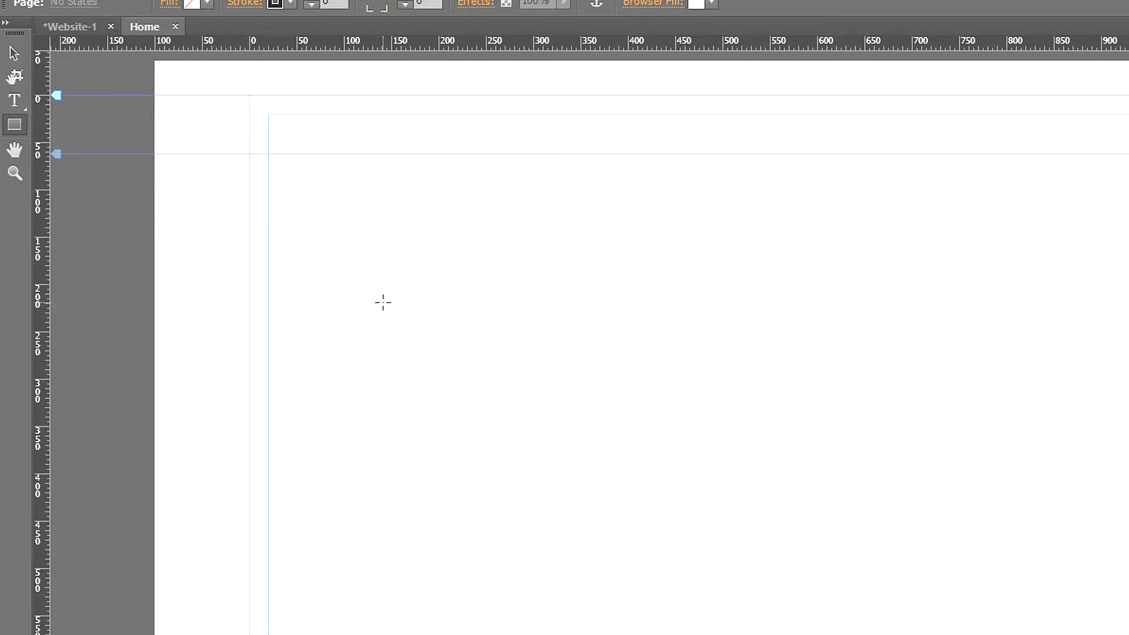
pyautogui.click(19, 158)
pyautogui.moveTo(646, 444); pyautogui.dragTo(500, 394)
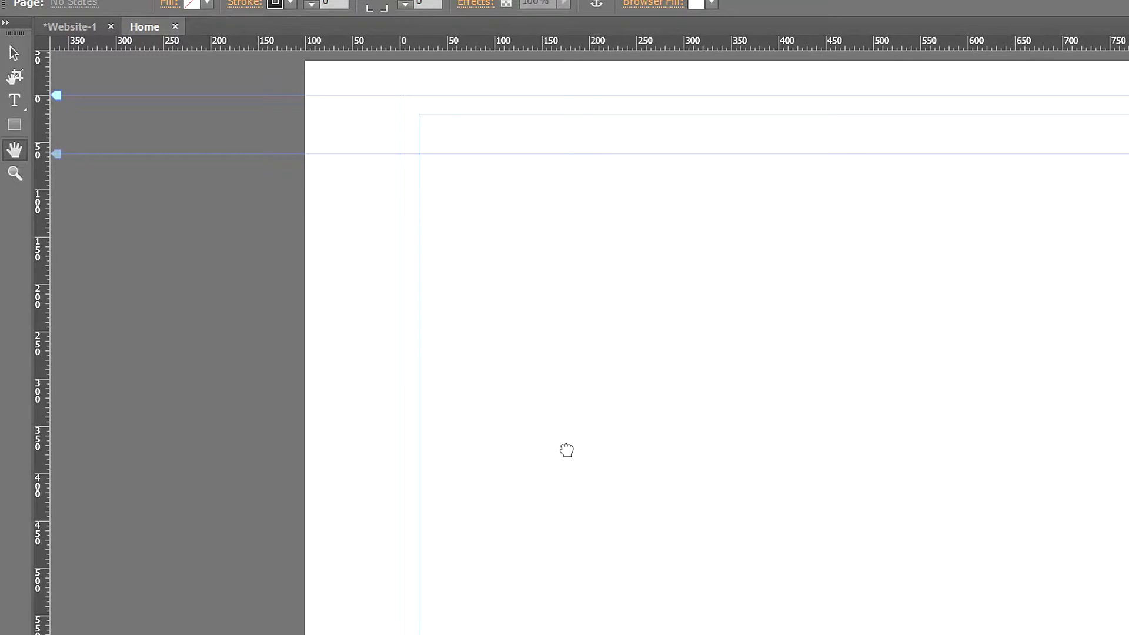
# Zoom in and out on the Home page with the Zoom tool and return to the Selection tool with the page in view
pyautogui.click(15, 173)
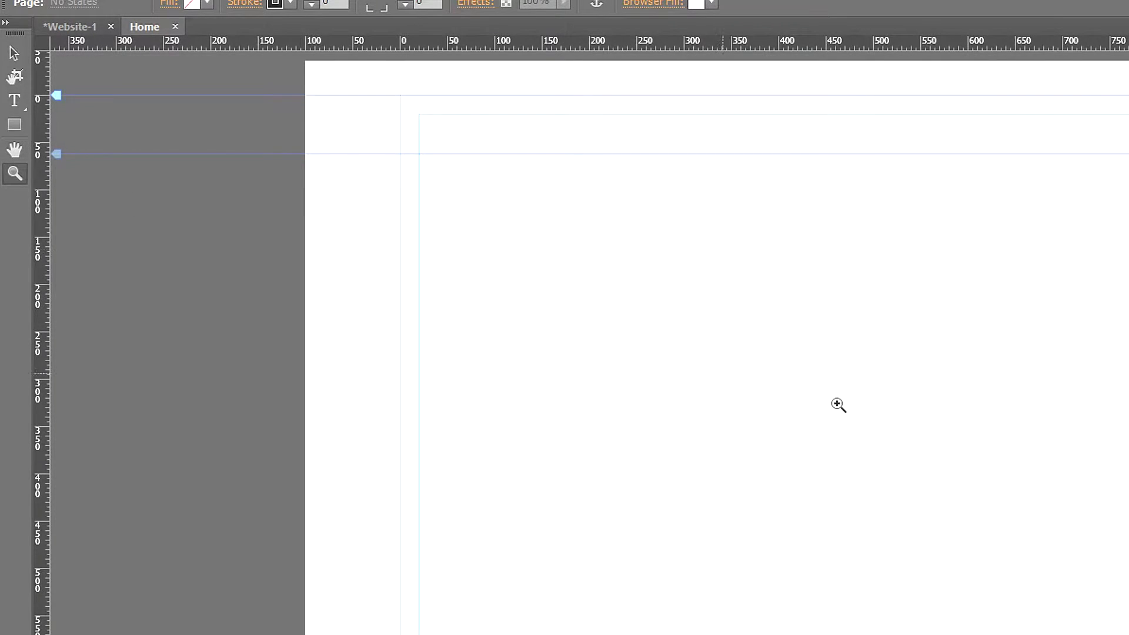
pyautogui.click(837, 404)
pyautogui.rightClick(844, 407)
pyautogui.click(782, 437)
pyautogui.click(782, 437)
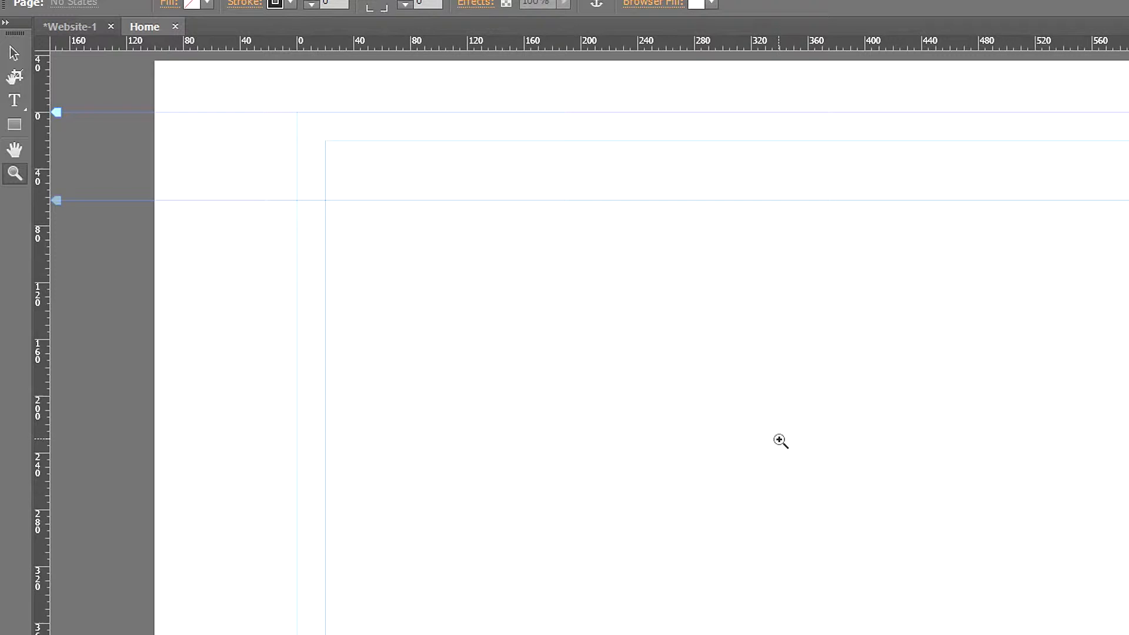
pyautogui.keyDown('alt'); pyautogui.click(780, 439); pyautogui.keyUp('alt')
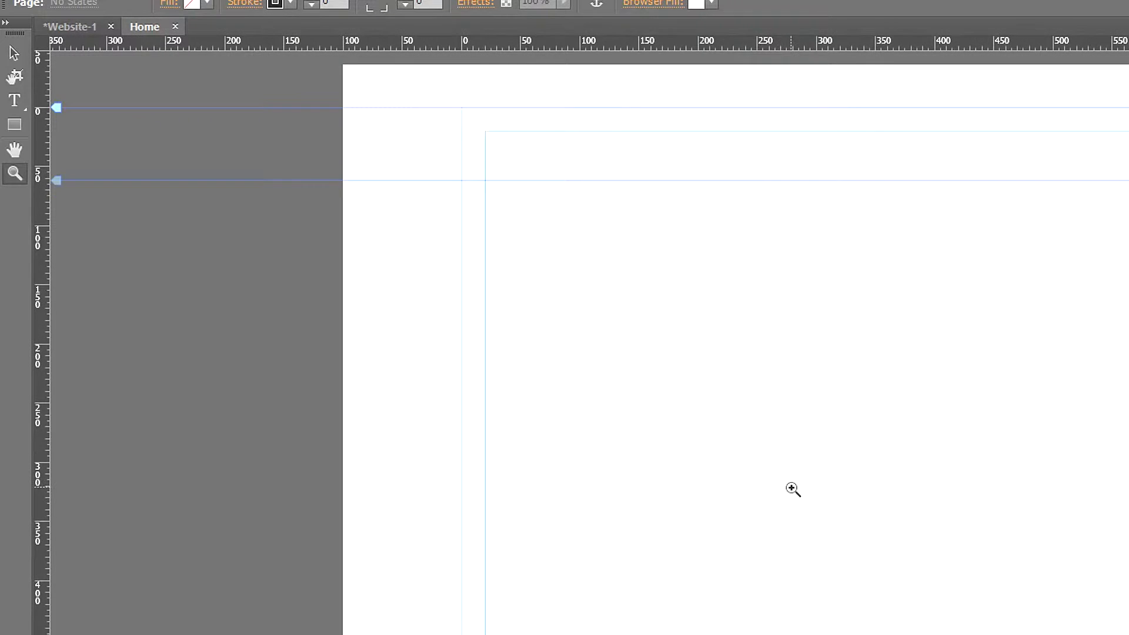
pyautogui.keyDown('alt'); pyautogui.click(793, 489); pyautogui.keyUp('alt')
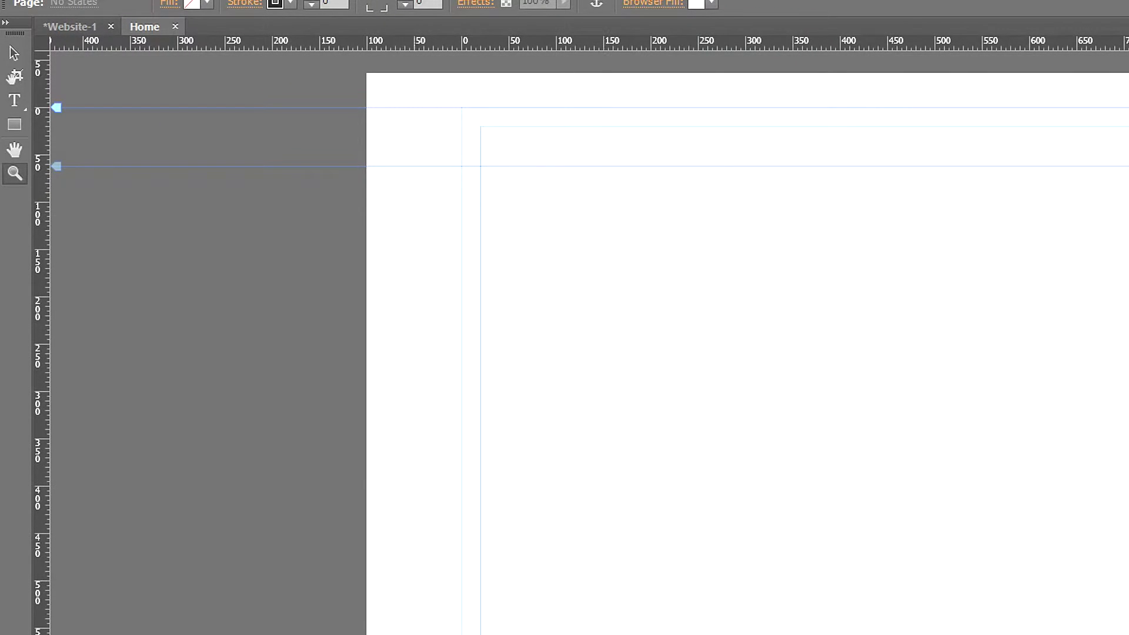
pyautogui.click(13, 53)
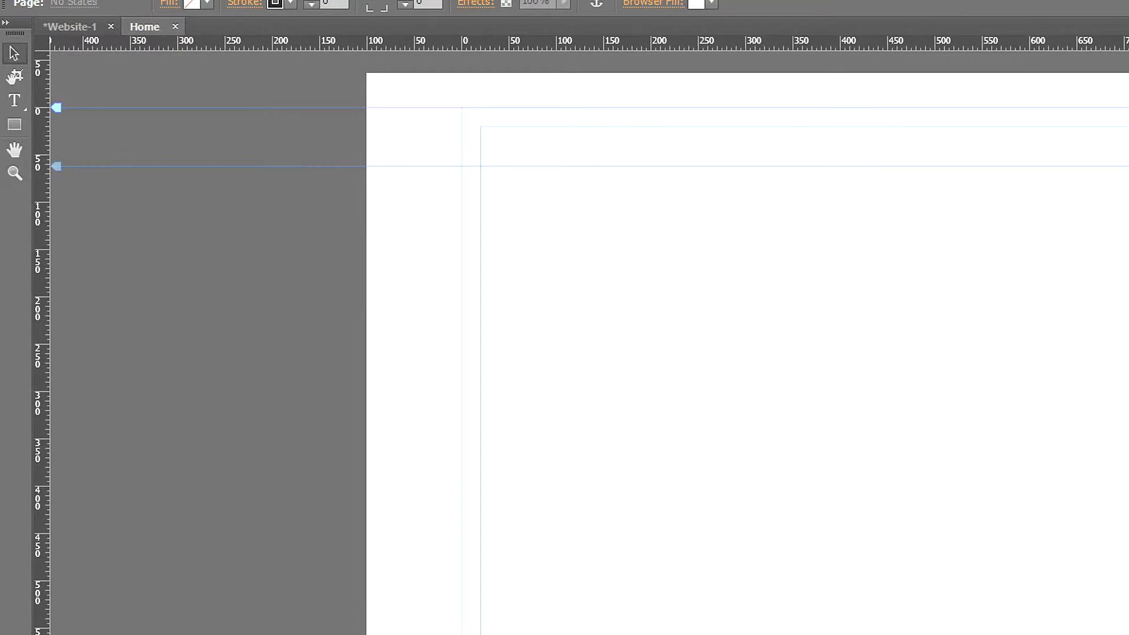
pyautogui.moveTo(435, 629); pyautogui.dragTo(473, 629)
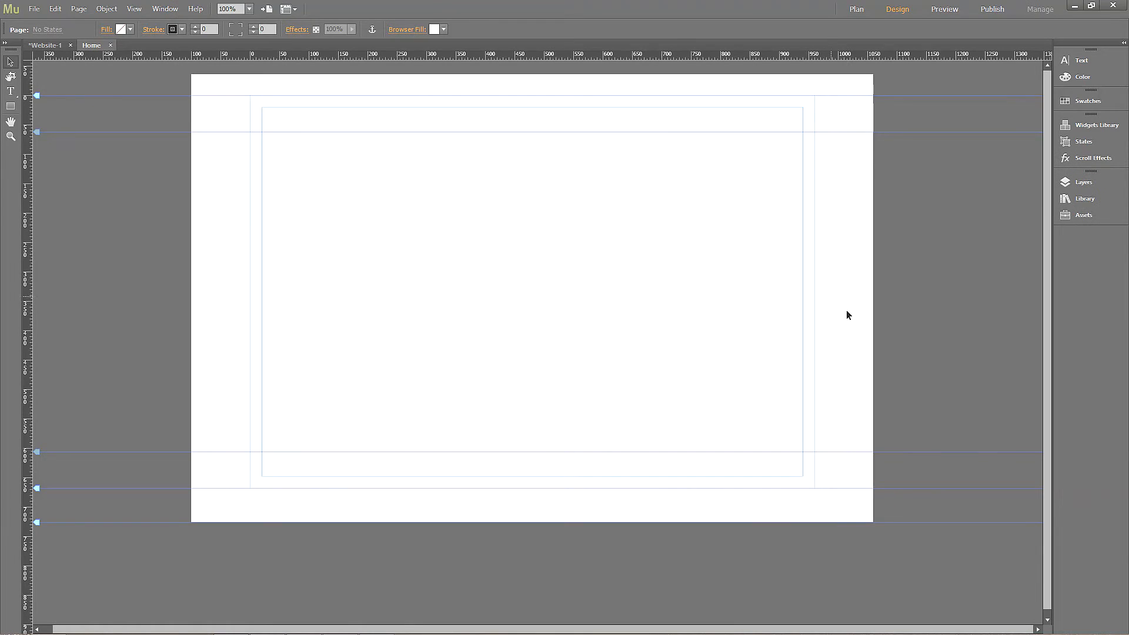
# Draw a rectangle about 529 by 221 px in the upper part of the Home page and fill it with cyan (00FFFF)
pyautogui.click(11, 107)
pyautogui.moveTo(332, 179)
pyautogui.mouseDown()
pyautogui.moveTo(612, 280)
pyautogui.moveTo(644, 308)
pyautogui.mouseUp()
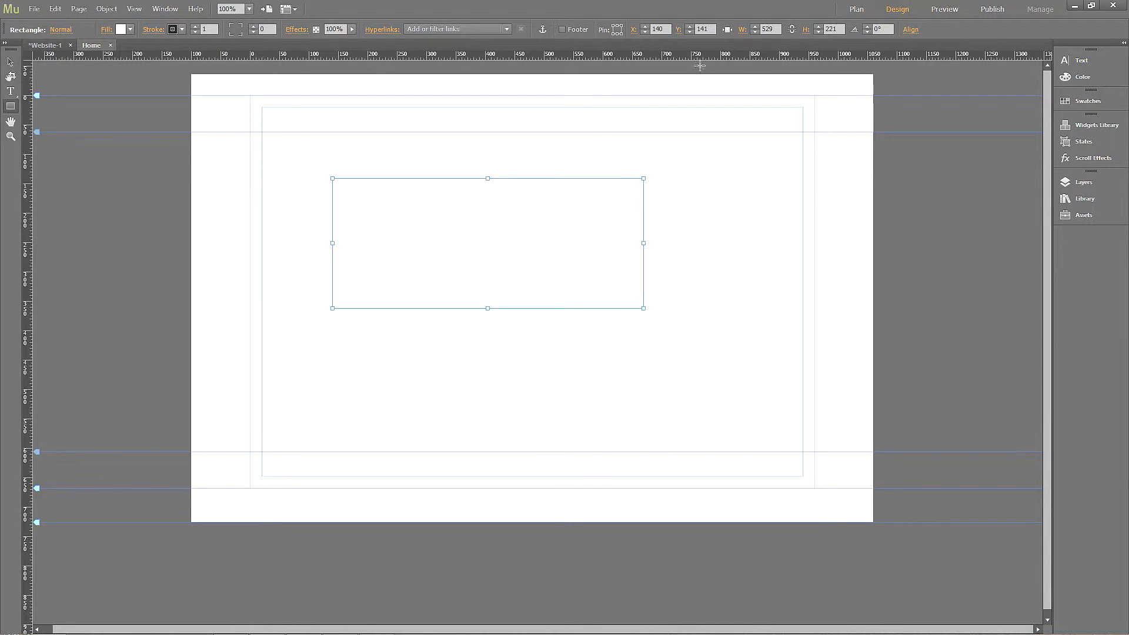
pyautogui.click(130, 30)
pyautogui.click(297, 45)
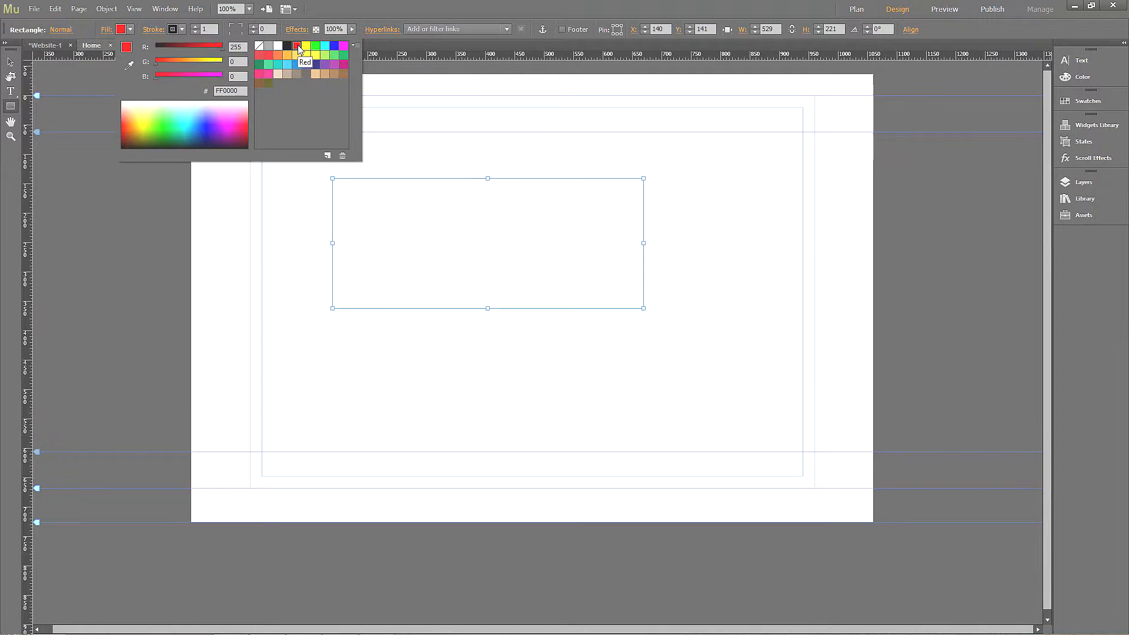
pyautogui.click(322, 47)
pyautogui.click(318, 46)
pyautogui.click(323, 46)
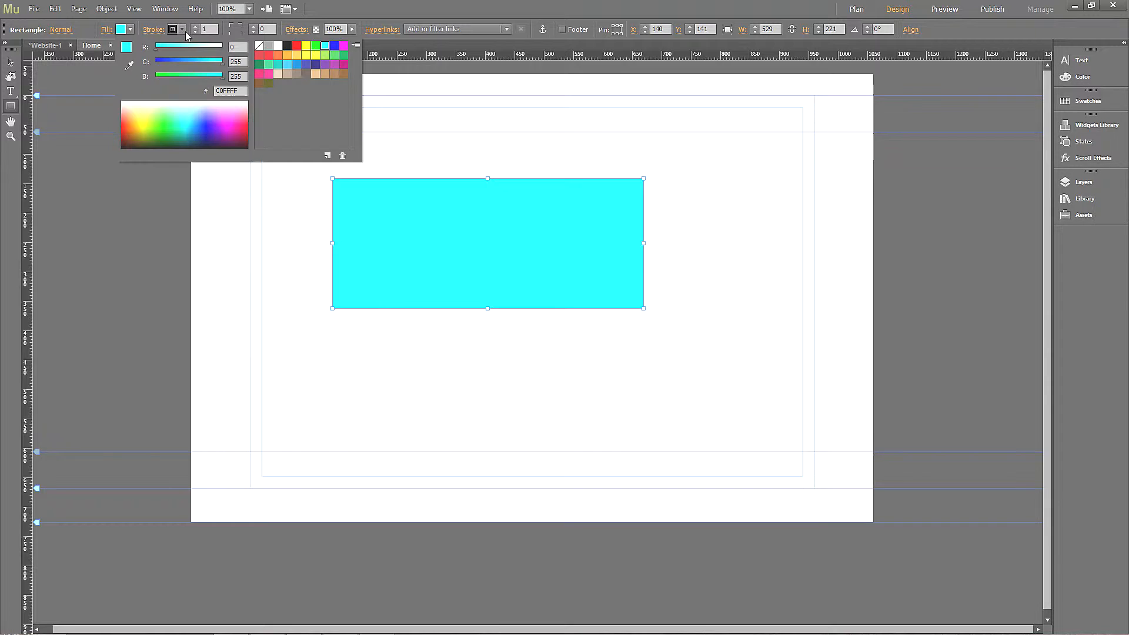
# Try a stroke weight of 89 on the cyan rectangle, and finally set the stroke weight to 0
pyautogui.click(204, 29)
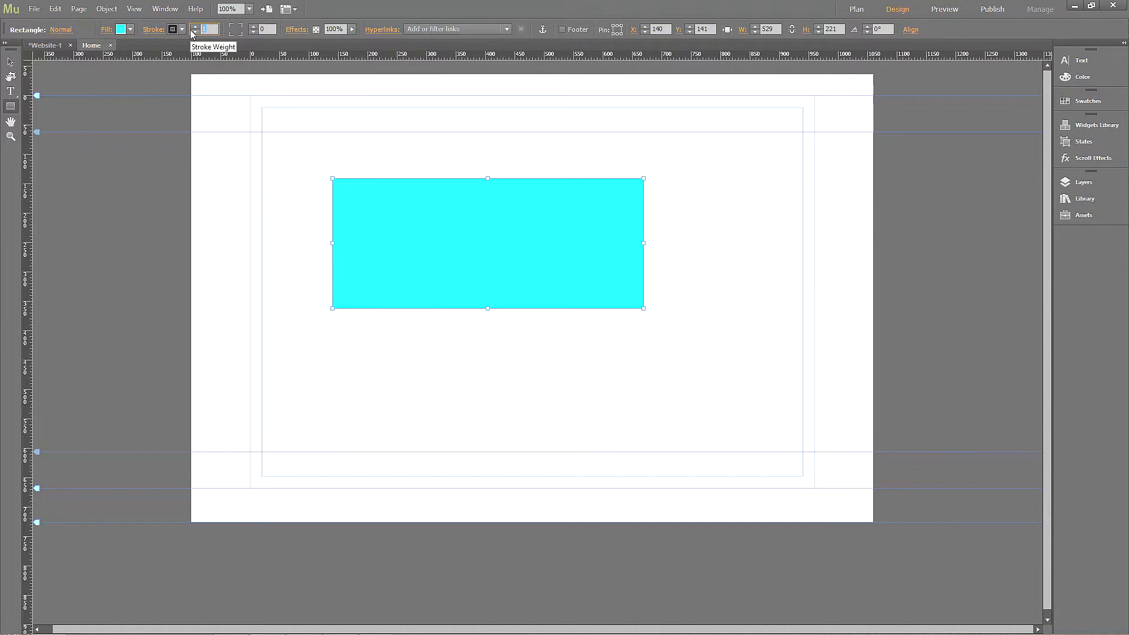
pyautogui.write('89')
pyautogui.press('Return')
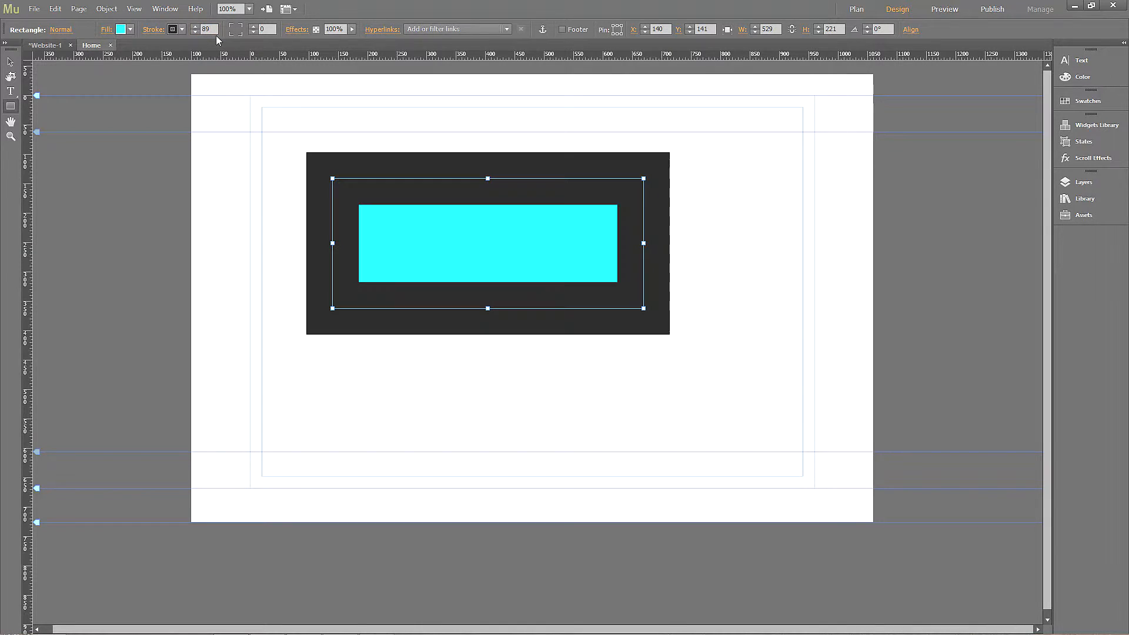
pyautogui.click(209, 29)
pyautogui.write('0')
pyautogui.press('Return')
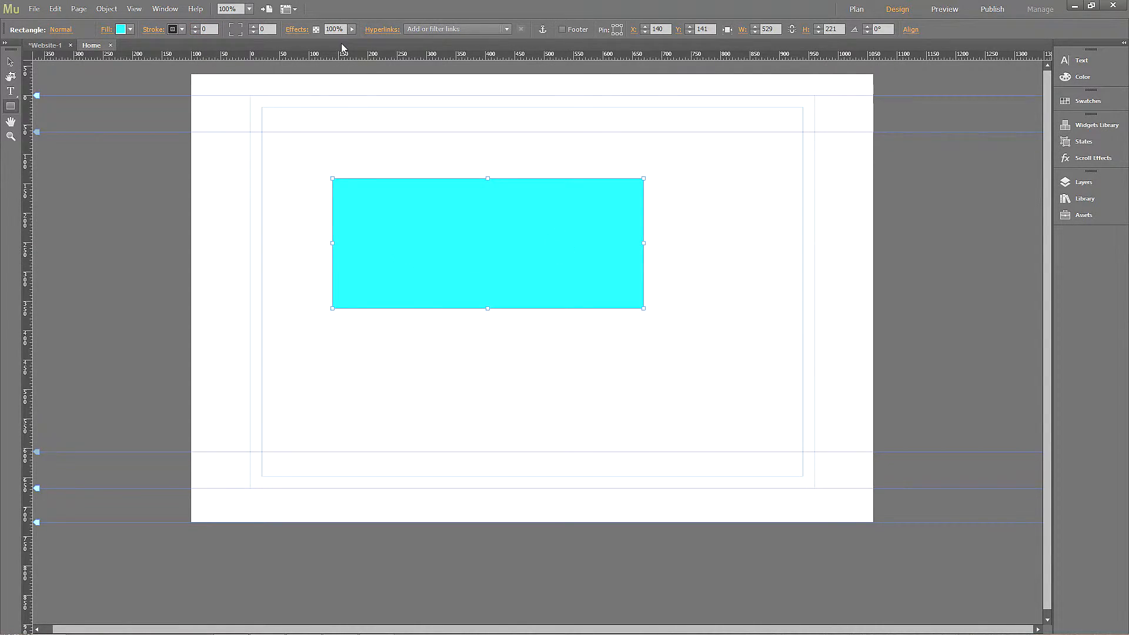
# Try out the shadow, bevel and glow effects on the cyan rectangle, switch each off again and check the opacity control
pyautogui.click(297, 29)
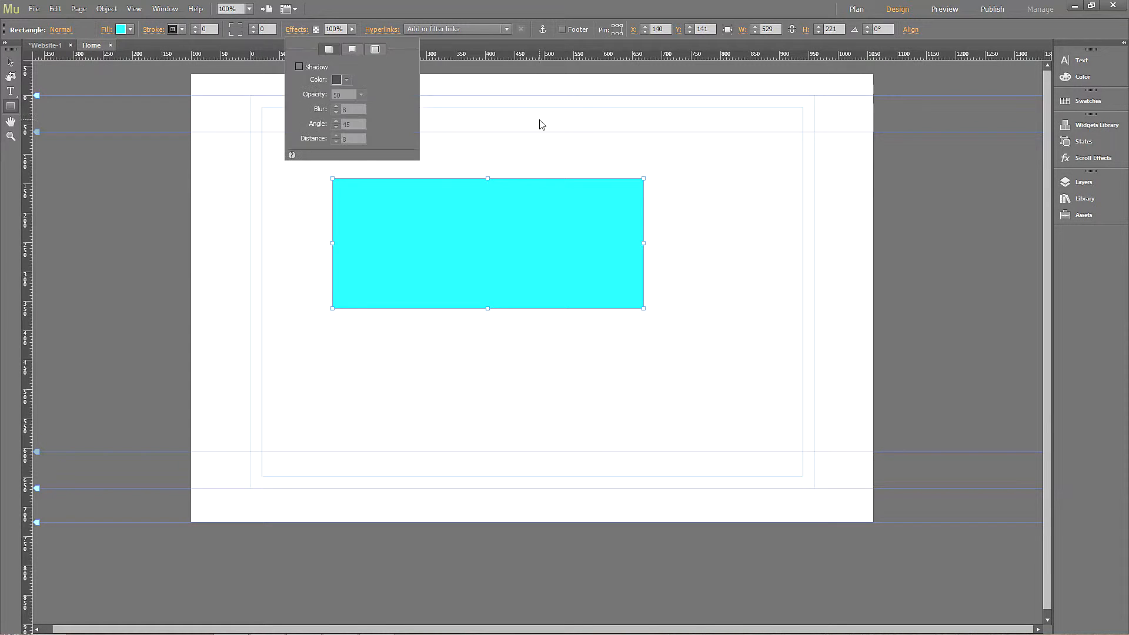
pyautogui.click(299, 67)
pyautogui.click(300, 67)
pyautogui.click(352, 48)
pyautogui.click(299, 66)
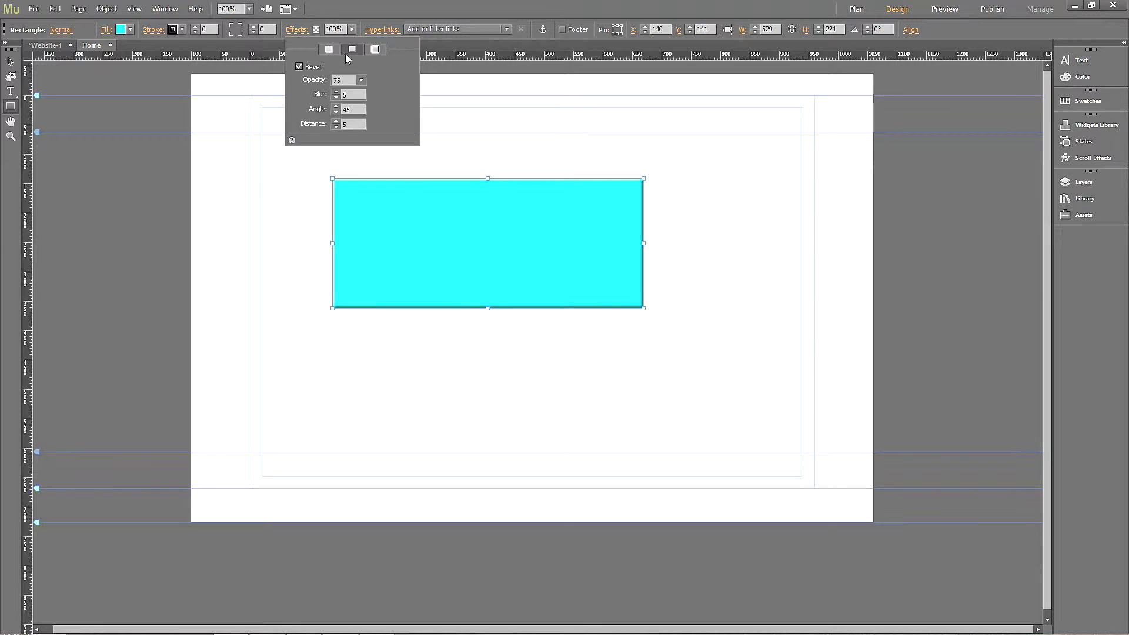
pyautogui.click(299, 67)
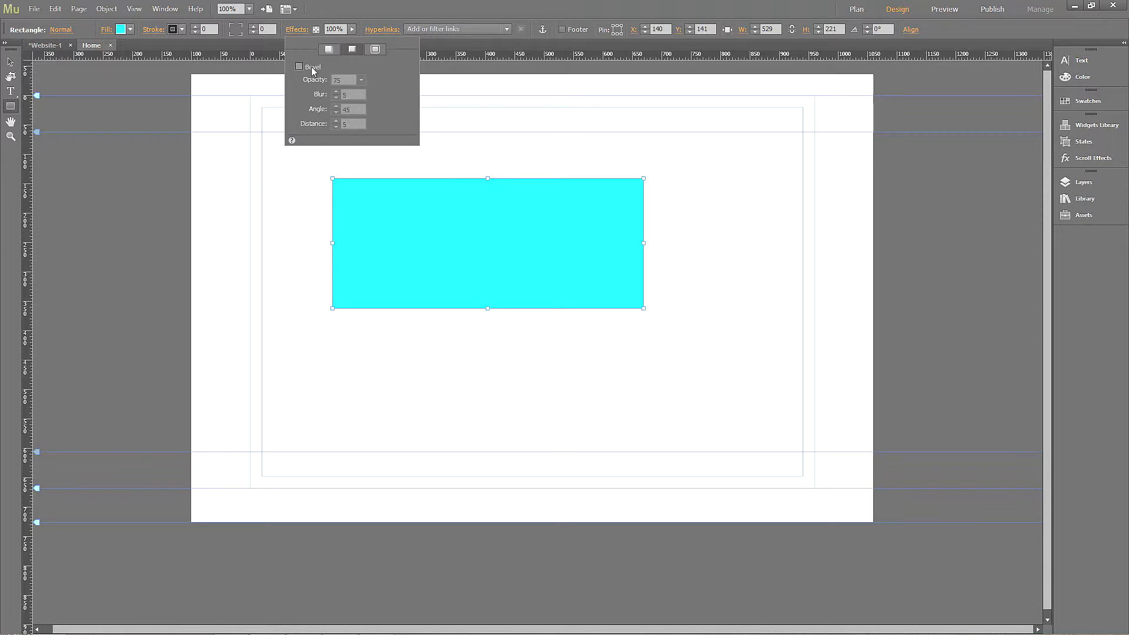
pyautogui.click(352, 49)
pyautogui.click(300, 67)
pyautogui.click(299, 66)
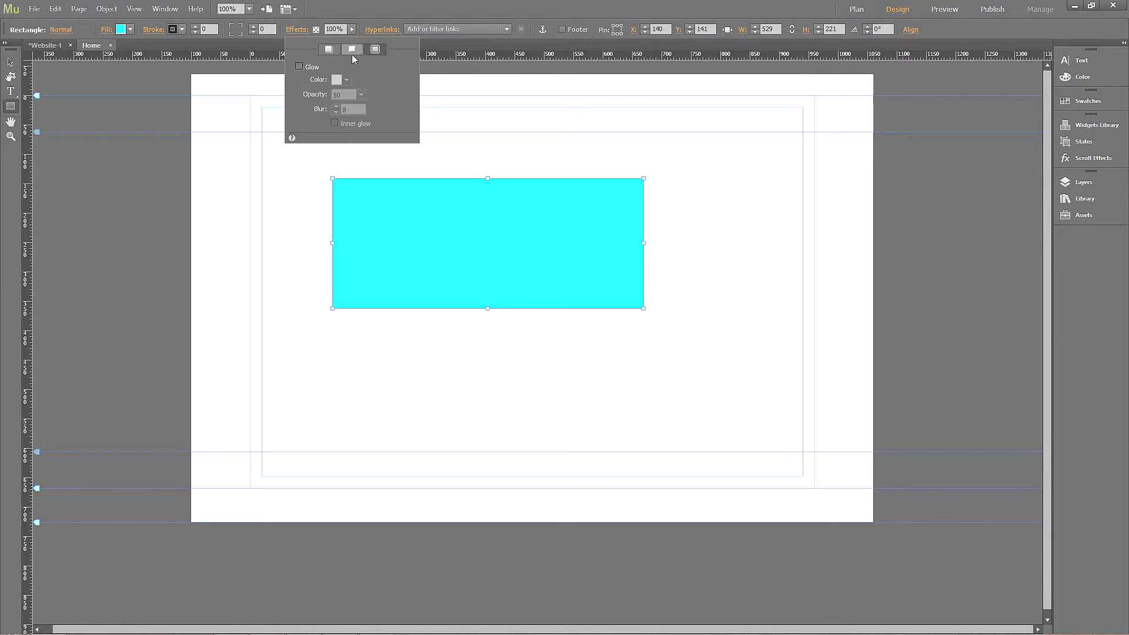
pyautogui.click(298, 30)
pyautogui.click(351, 29)
pyautogui.click(351, 30)
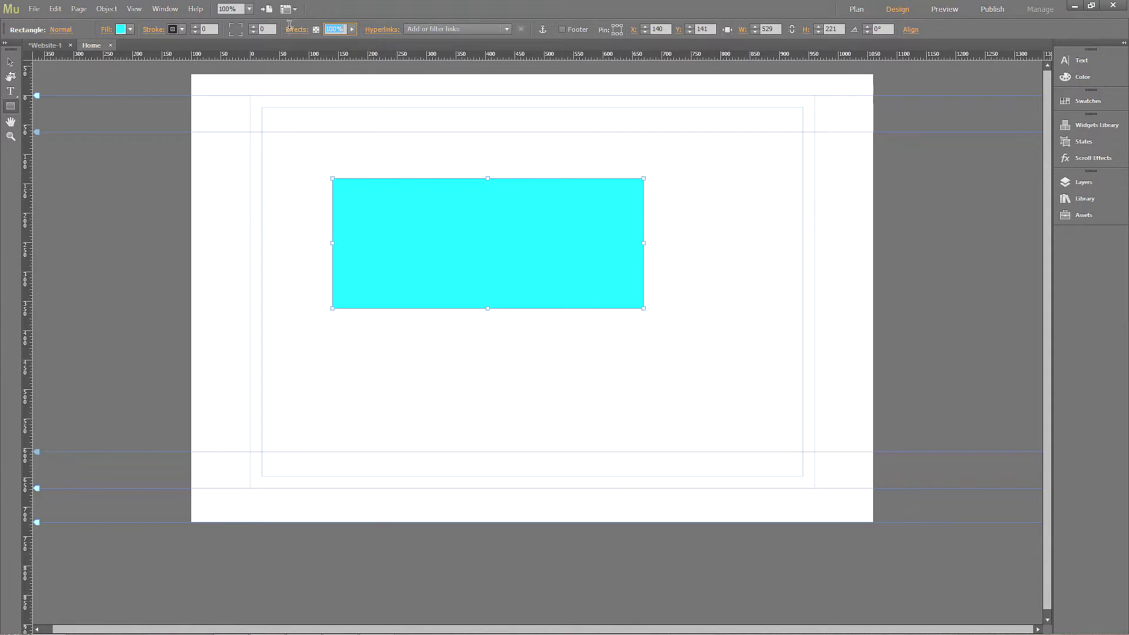
# Try rounding the rectangle's corners to a radius of 111 and reset the radius to 0
pyautogui.click(256, 28)
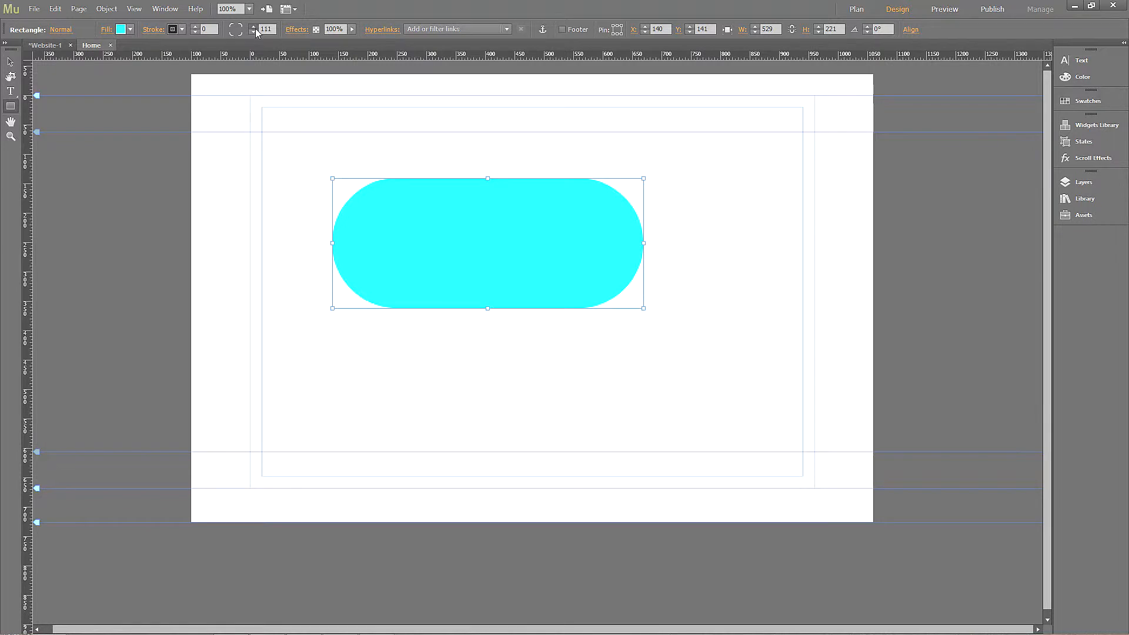
pyautogui.click(275, 29)
pyautogui.write('0')
pyautogui.press('Return')
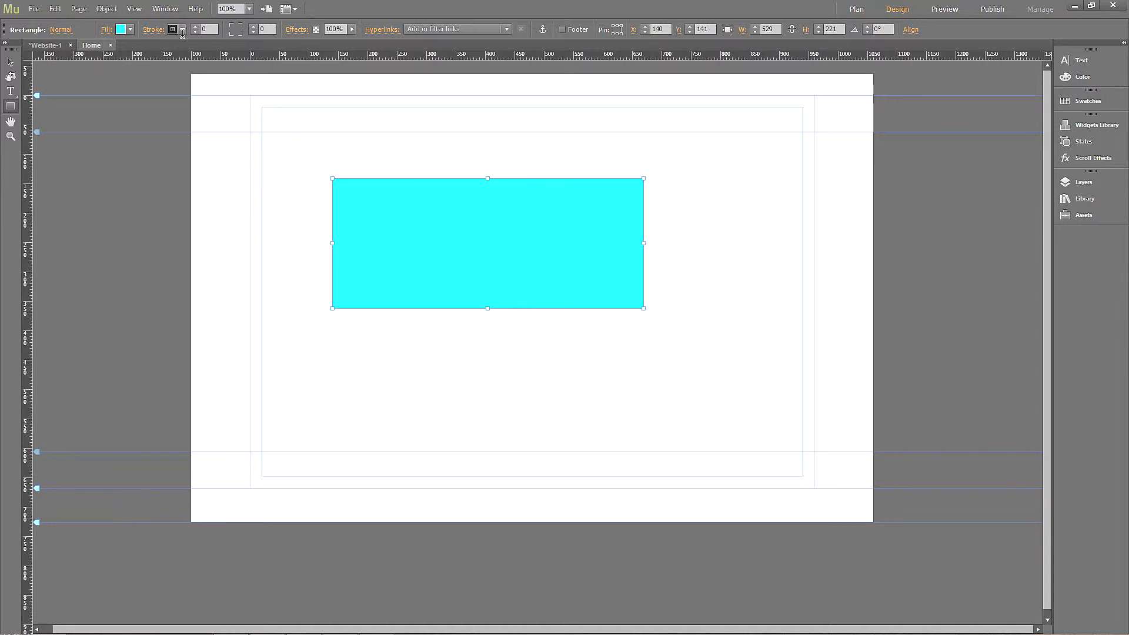
# Move the cyan rectangle to about X 205, Y 224 and display its Scroll Effects settings
pyautogui.click(11, 61)
pyautogui.moveTo(472, 290); pyautogui.dragTo(510, 334)
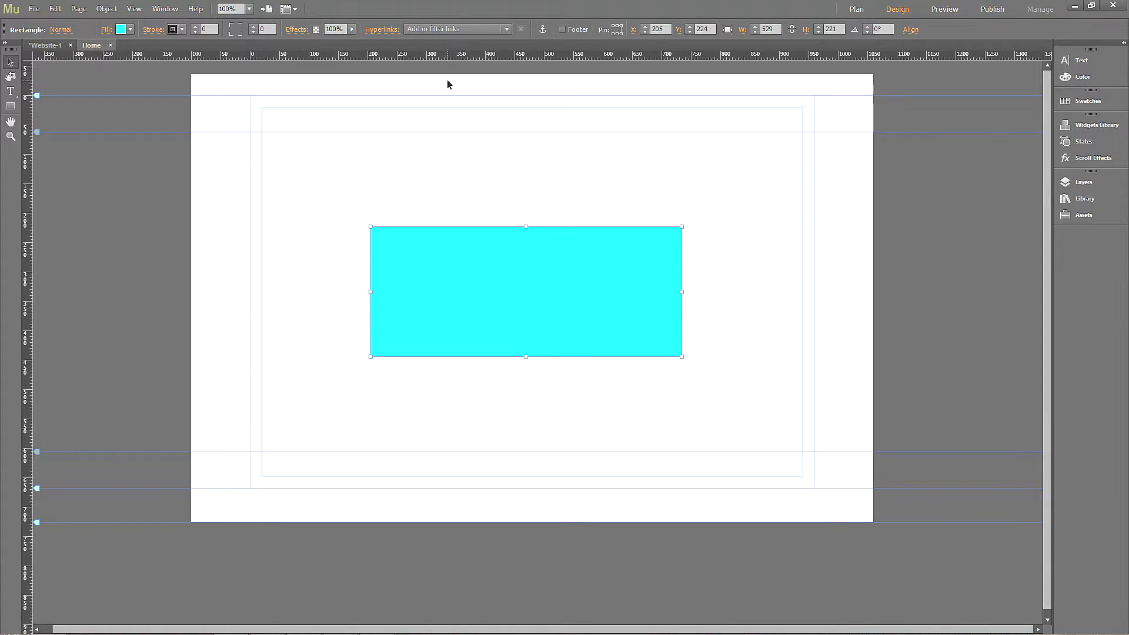
pyautogui.click(1088, 162)
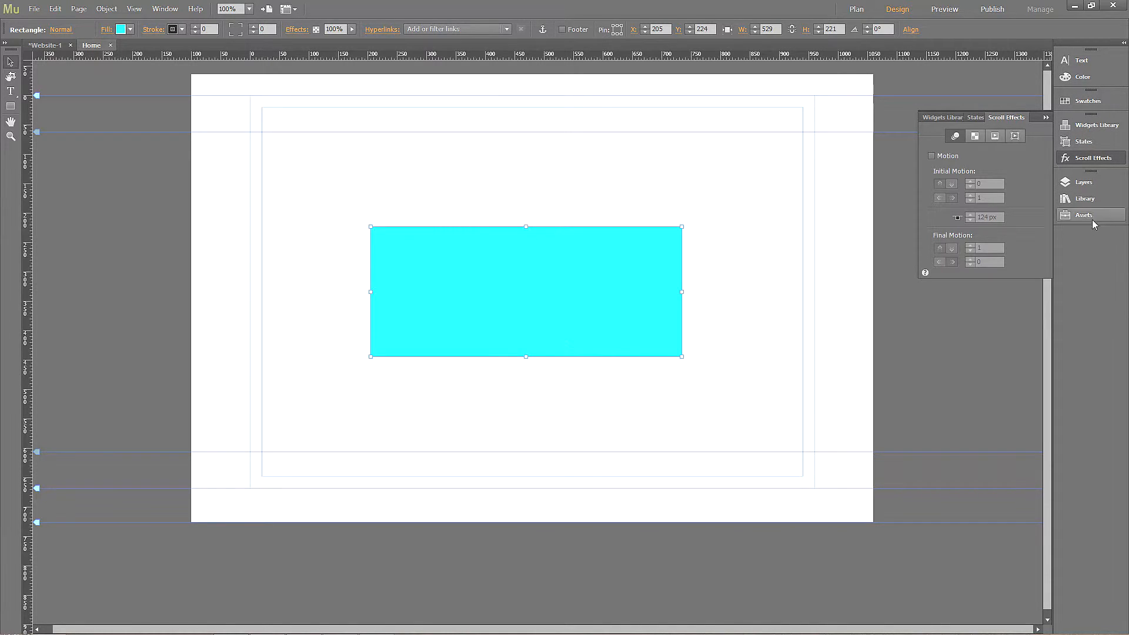
# Add three new layers above Layer 1
pyautogui.click(1089, 187)
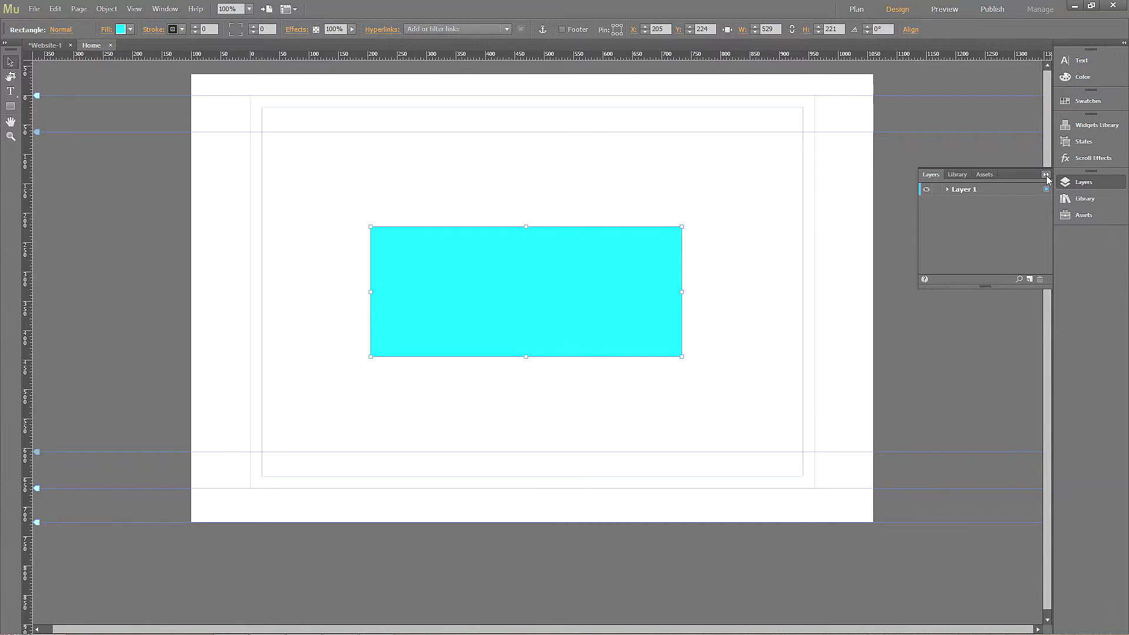
pyautogui.click(1030, 278)
pyautogui.click(1030, 278)
pyautogui.click(1030, 278)
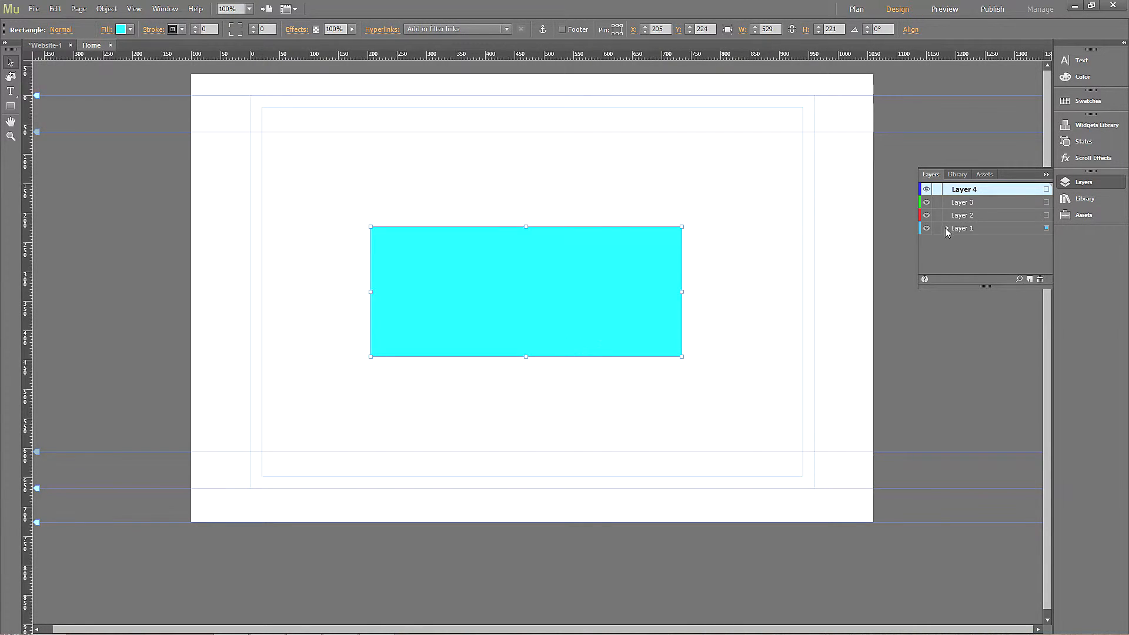
# Delete Layer 4 and Layer 3 and make Layer 2 the active layer
pyautogui.click(964, 229)
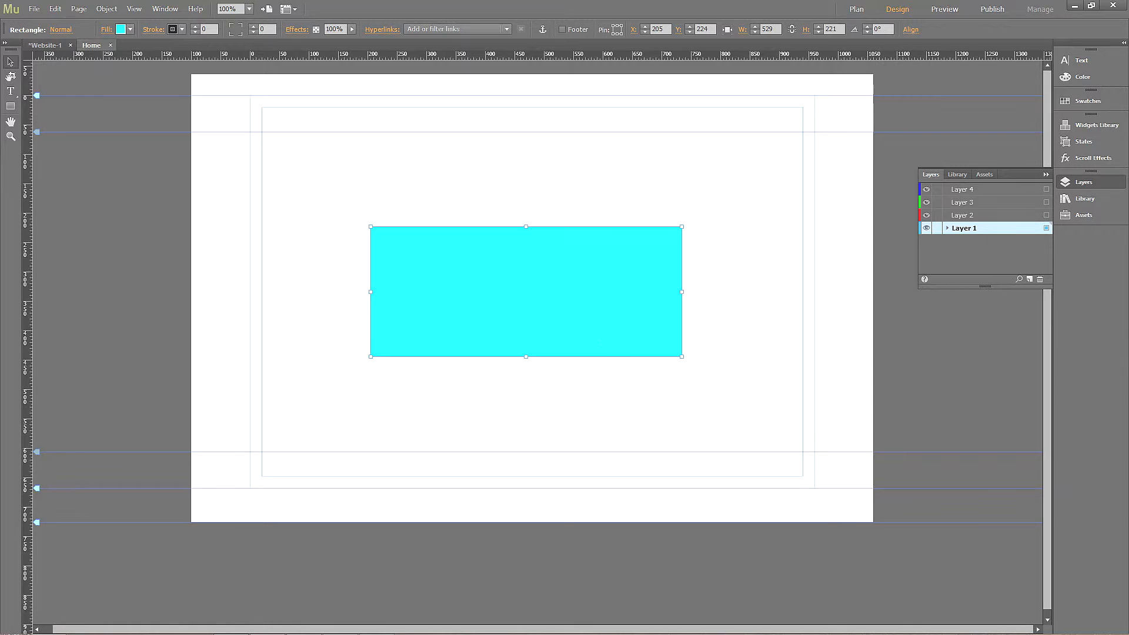
pyautogui.click(963, 202)
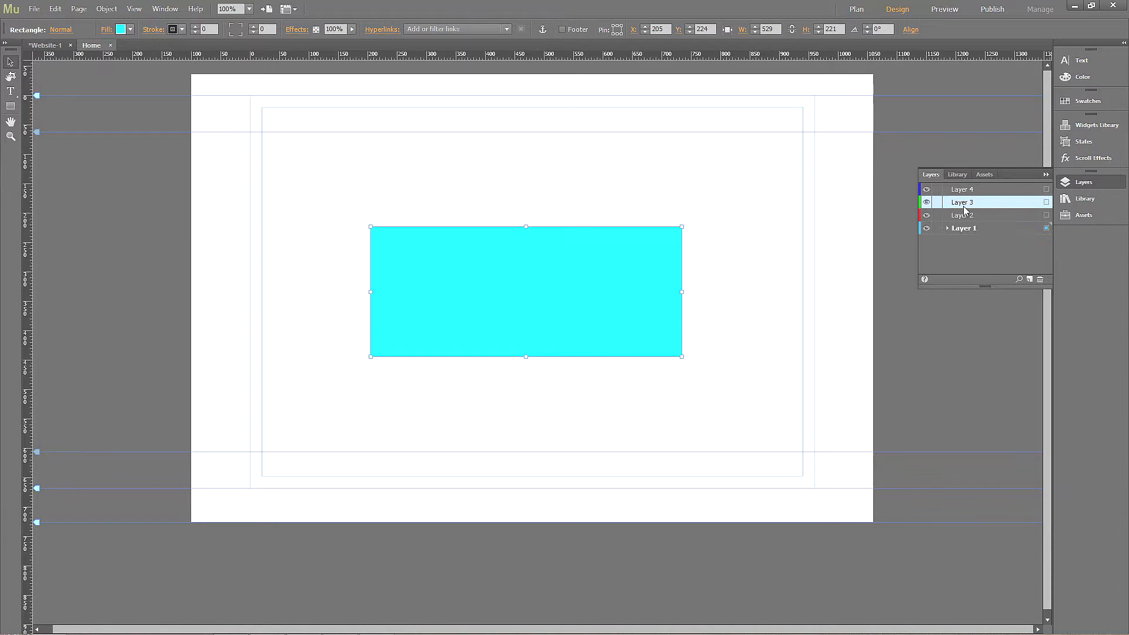
pyautogui.click(969, 191)
pyautogui.rightClick(969, 191)
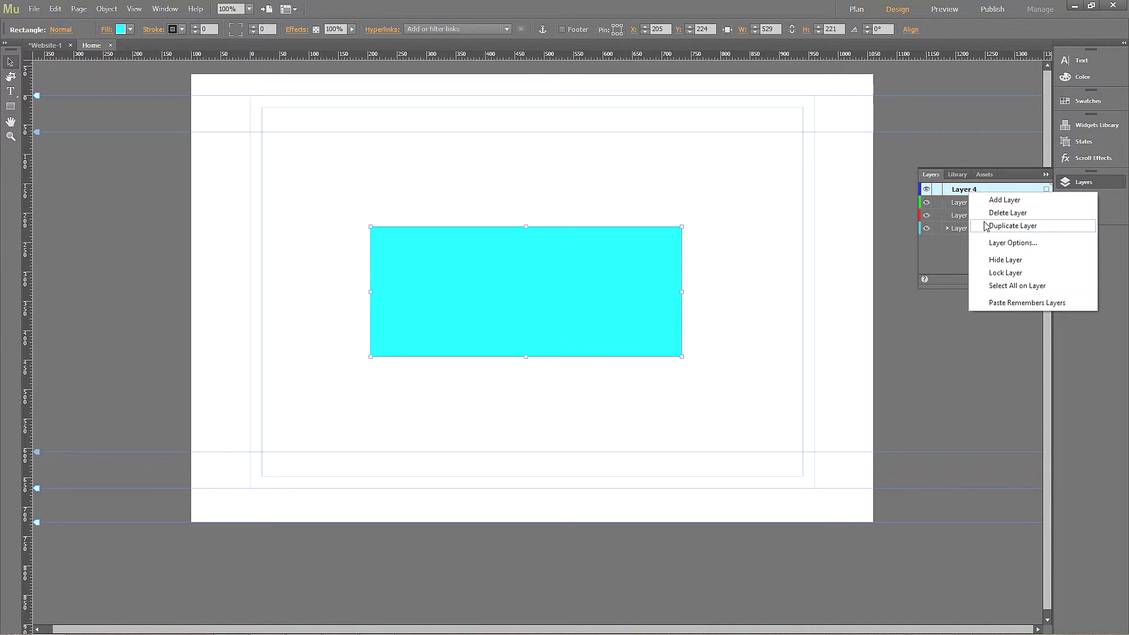
pyautogui.click(1000, 212)
pyautogui.rightClick(967, 193)
pyautogui.click(1000, 213)
pyautogui.click(965, 189)
pyautogui.click(968, 203)
pyautogui.click(974, 189)
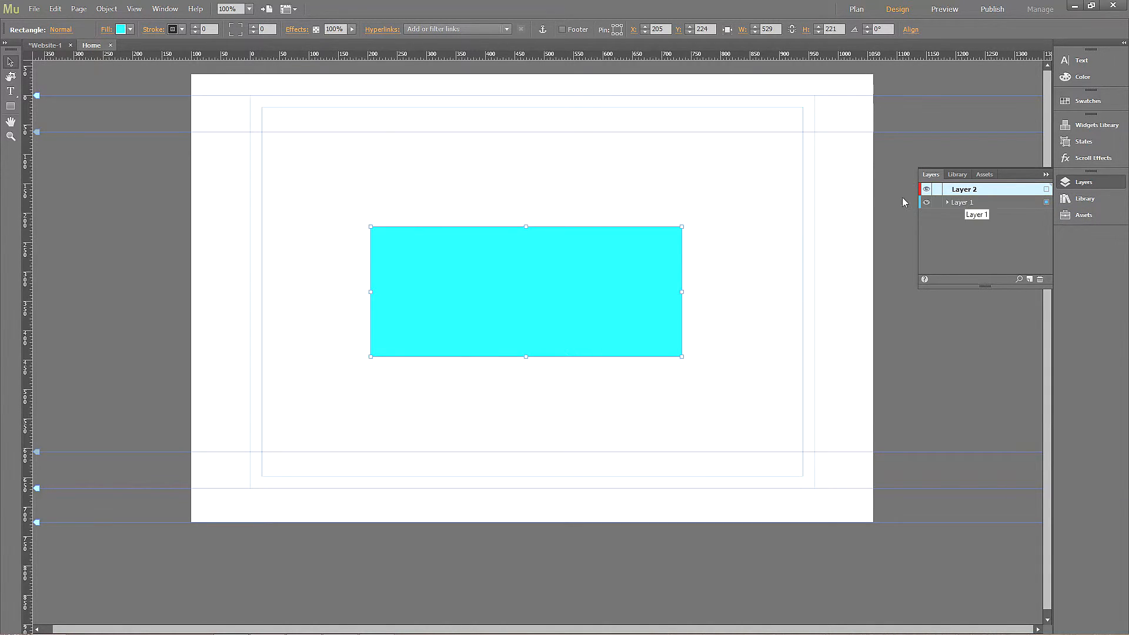
# Draw a rectangle about 401 by 178 px on Layer 2 overlapping the cyan one, and move Layer 1 above Layer 2
pyautogui.click(11, 106)
pyautogui.moveTo(346, 206); pyautogui.dragTo(582, 311)
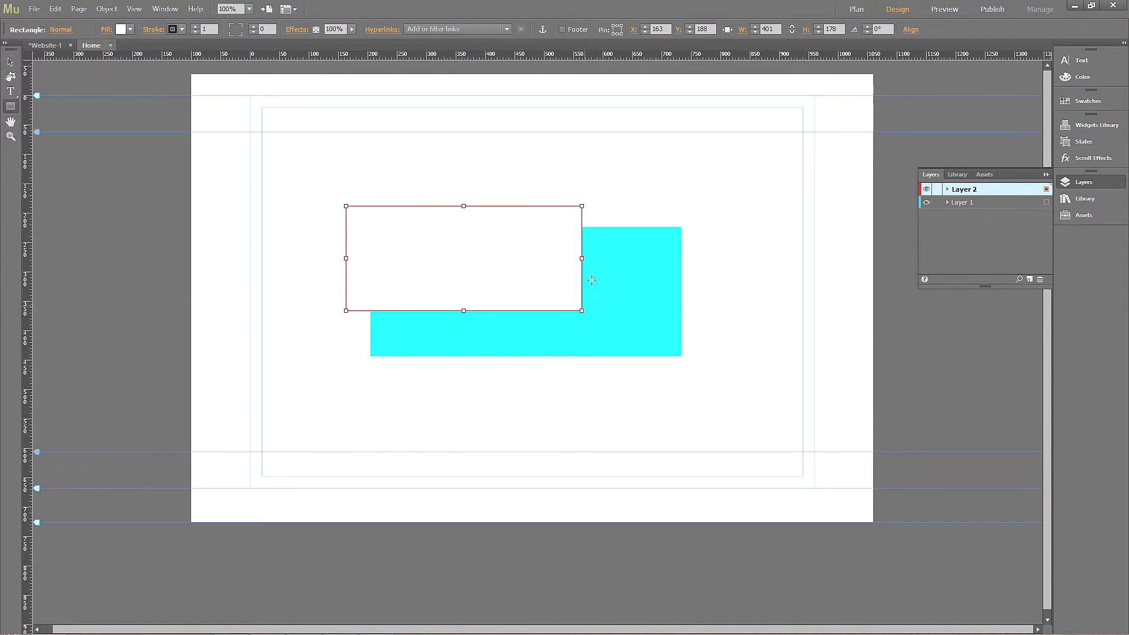
pyautogui.click(11, 61)
pyautogui.click(963, 204)
pyautogui.moveTo(963, 205); pyautogui.dragTo(960, 188)
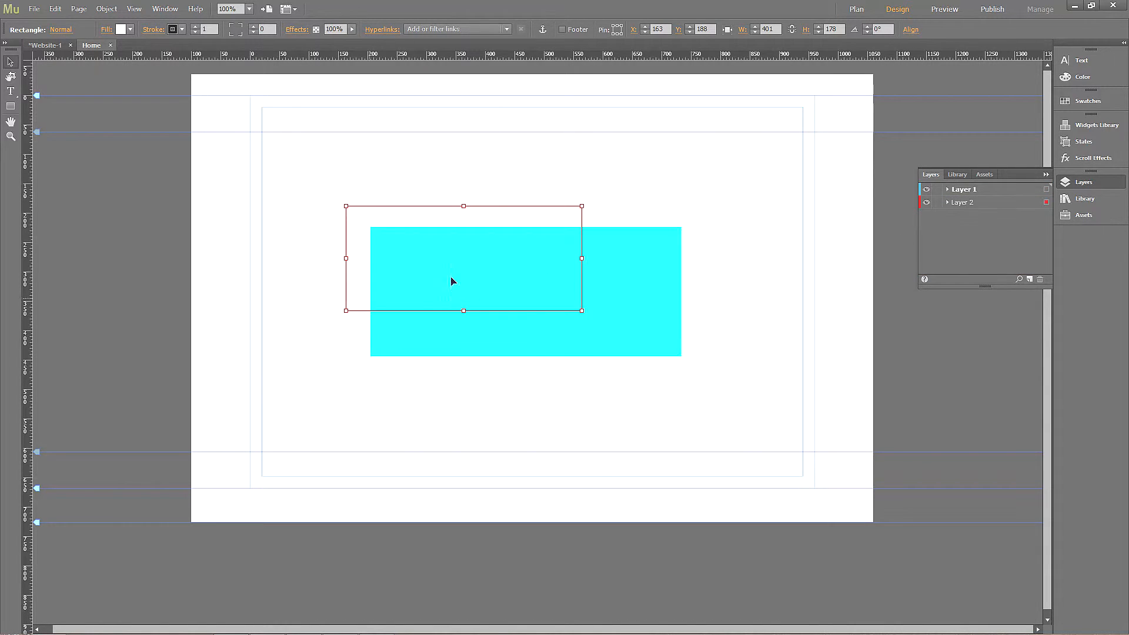
# Delete Layer 2 together with the artwork it contains
pyautogui.click(958, 204)
pyautogui.rightClick(958, 206)
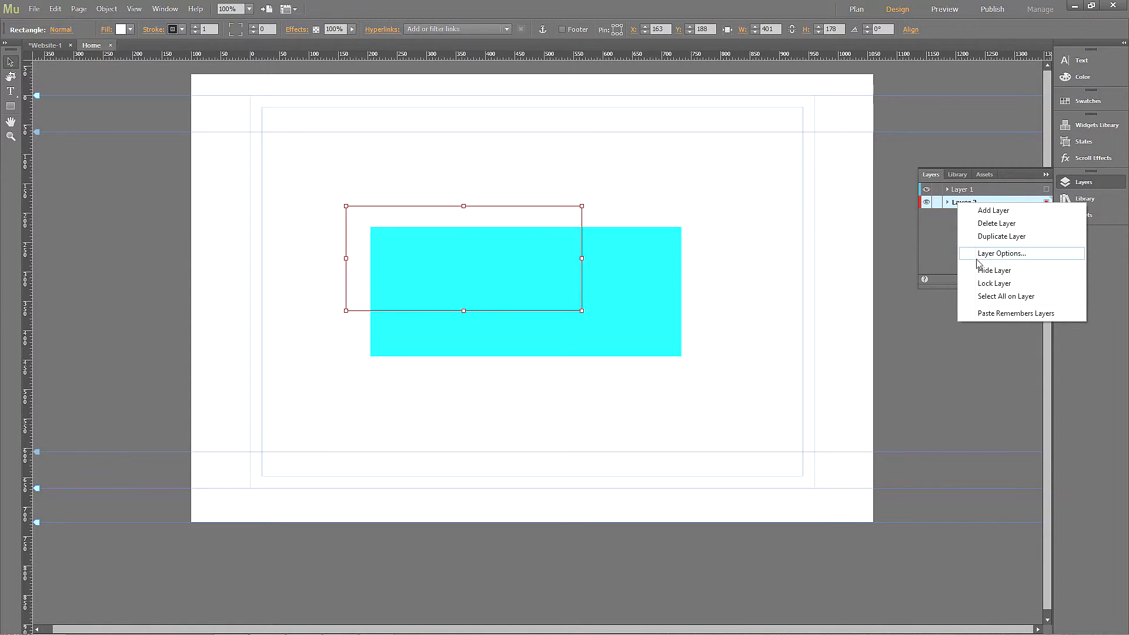
pyautogui.click(980, 224)
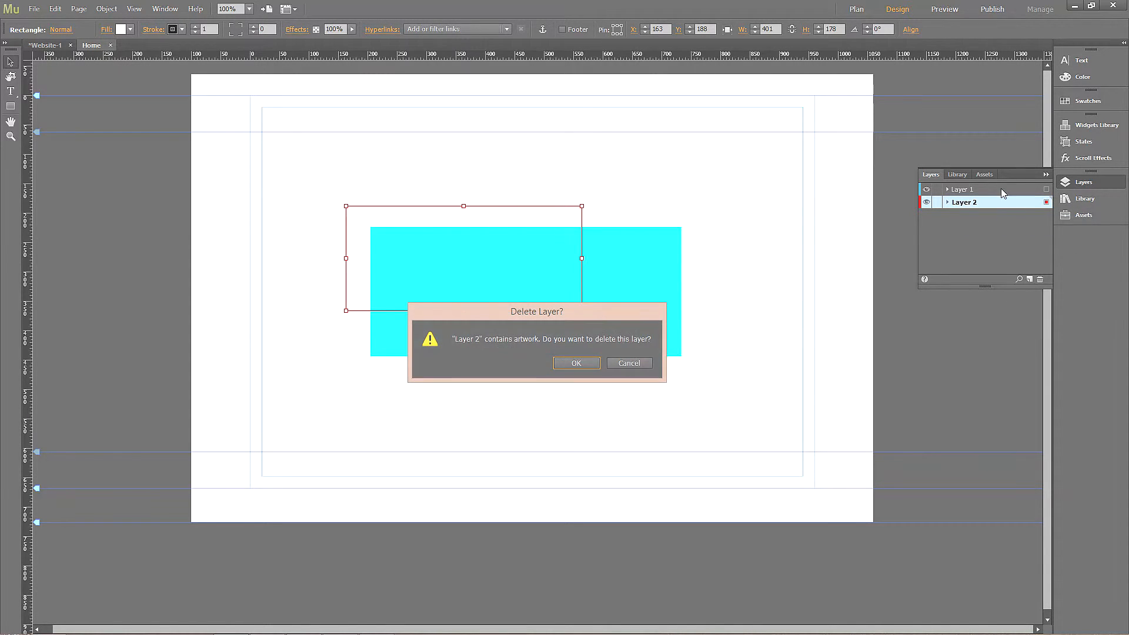
pyautogui.click(584, 364)
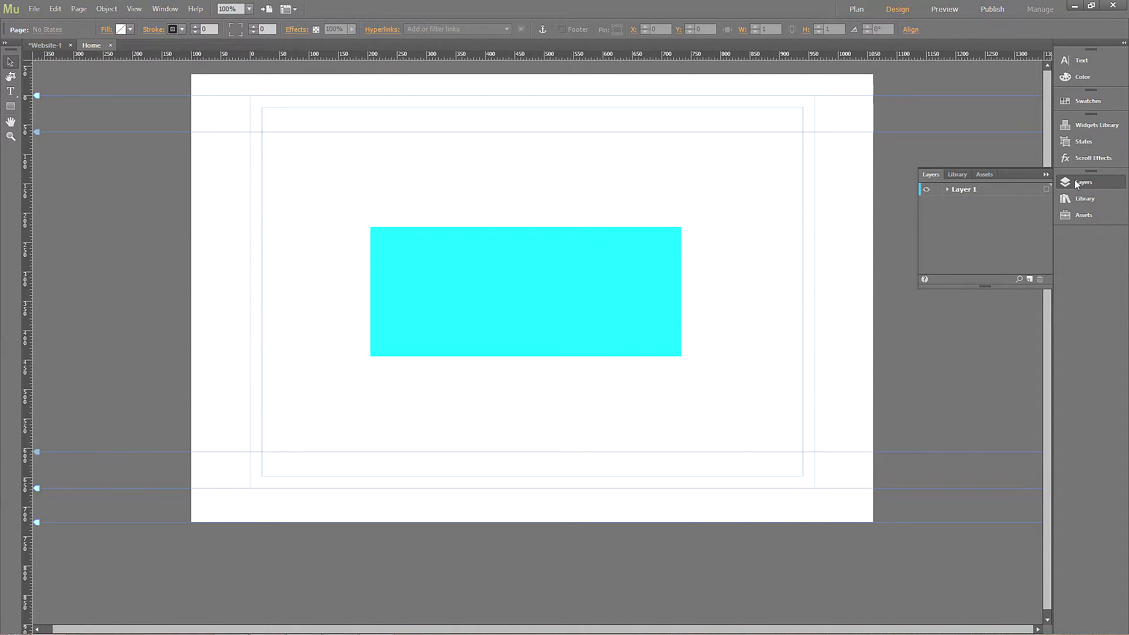
# Check the Assets list, expand the prototypes folder in the Library and enlarge the list to show more items
pyautogui.click(1083, 217)
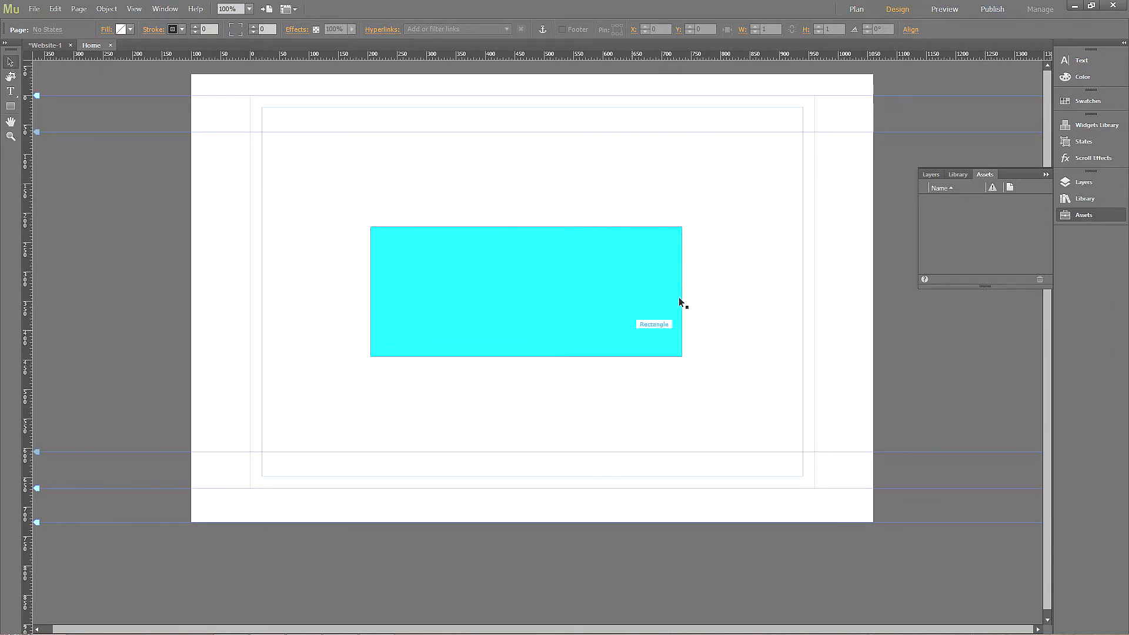
pyautogui.click(1080, 198)
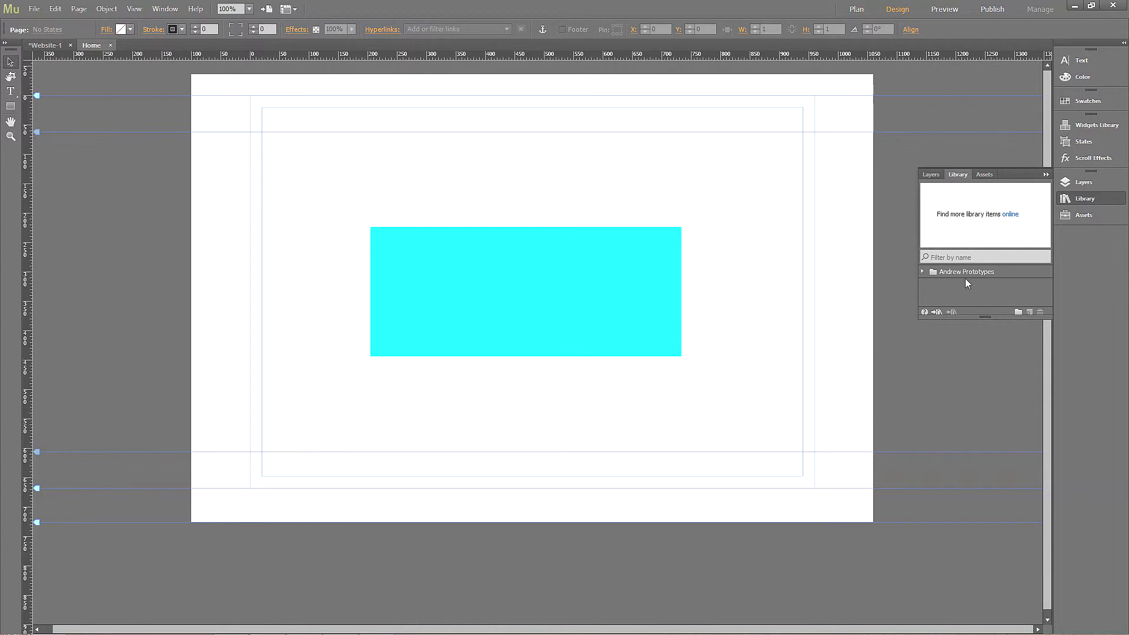
pyautogui.click(932, 175)
pyautogui.click(958, 175)
pyautogui.click(922, 272)
pyautogui.scroll(-3, 976, 282)
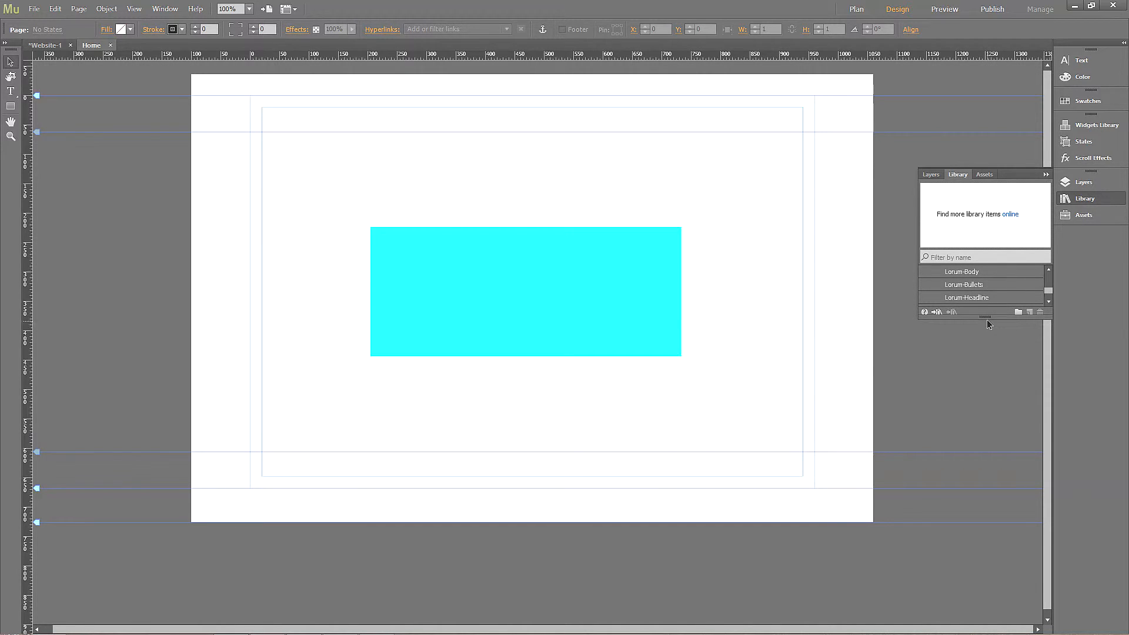
pyautogui.moveTo(985, 319); pyautogui.dragTo(985, 397)
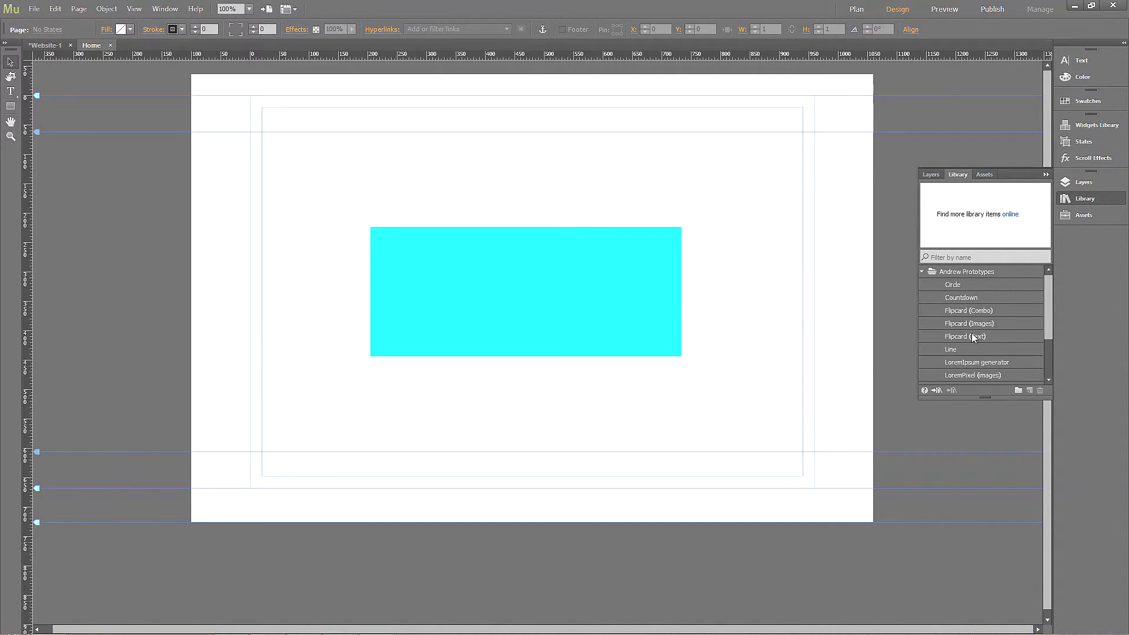
# Preview the Flipcard (Text), Flipcard (Images) and Countdown items in the Library and collapse it
pyautogui.click(977, 336)
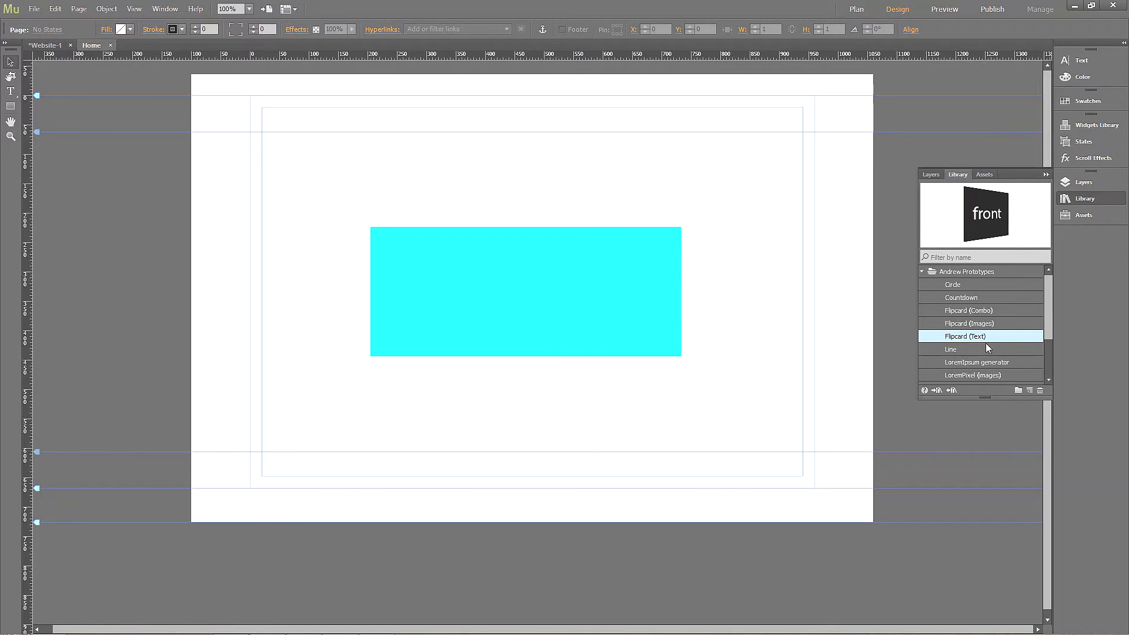
pyautogui.click(975, 324)
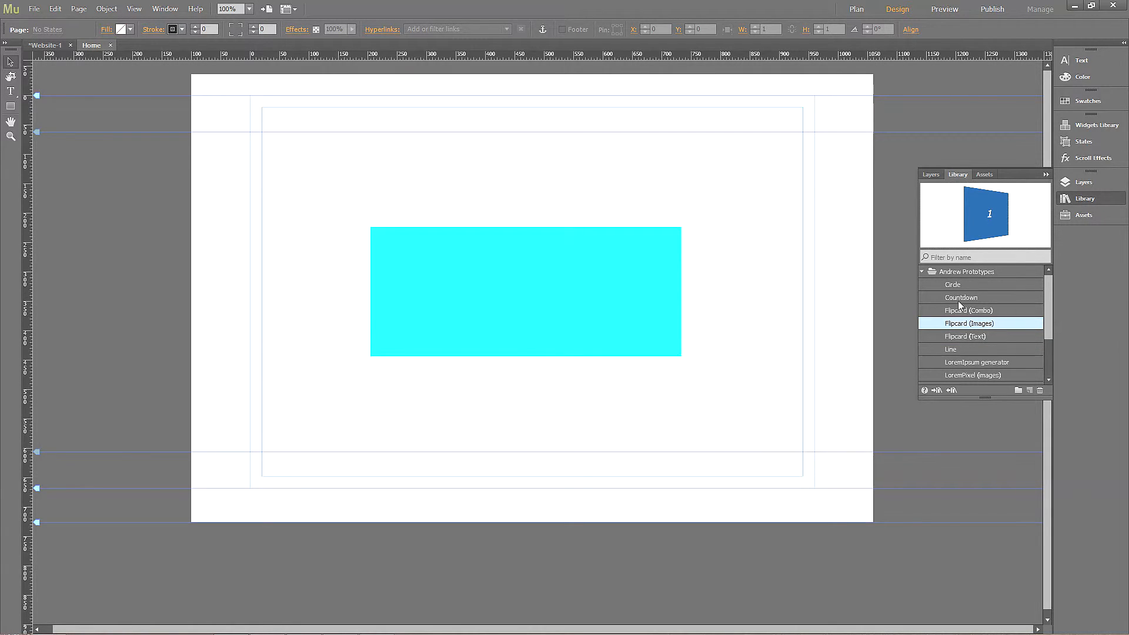
pyautogui.click(959, 302)
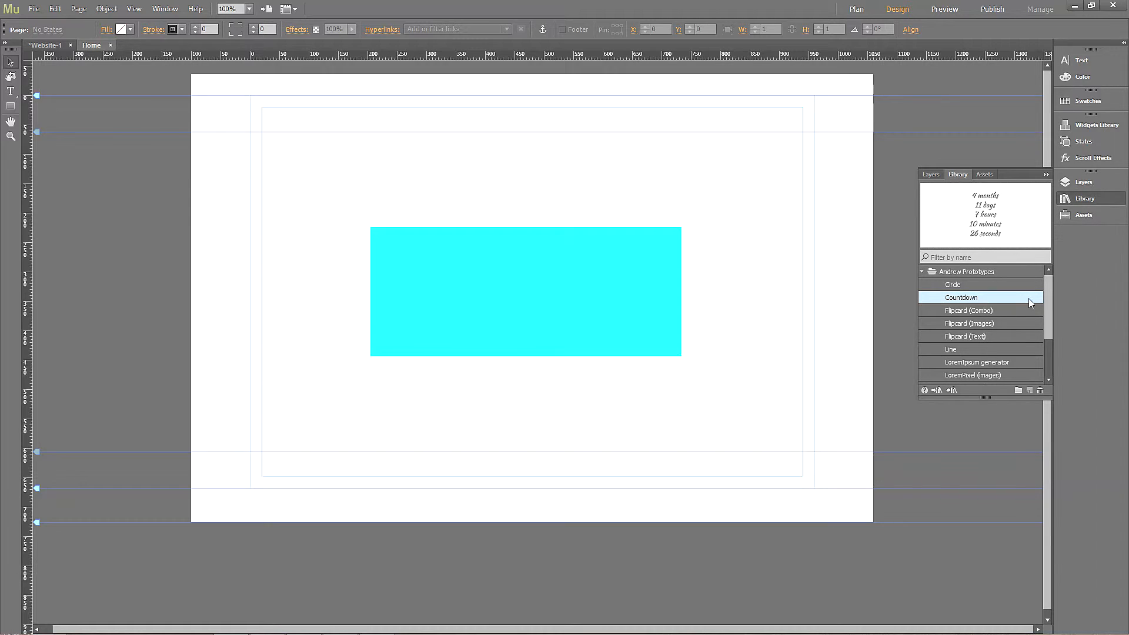
pyautogui.click(1047, 175)
# Check the Layers list and display the Scroll Effects motion settings
pyautogui.click(1084, 182)
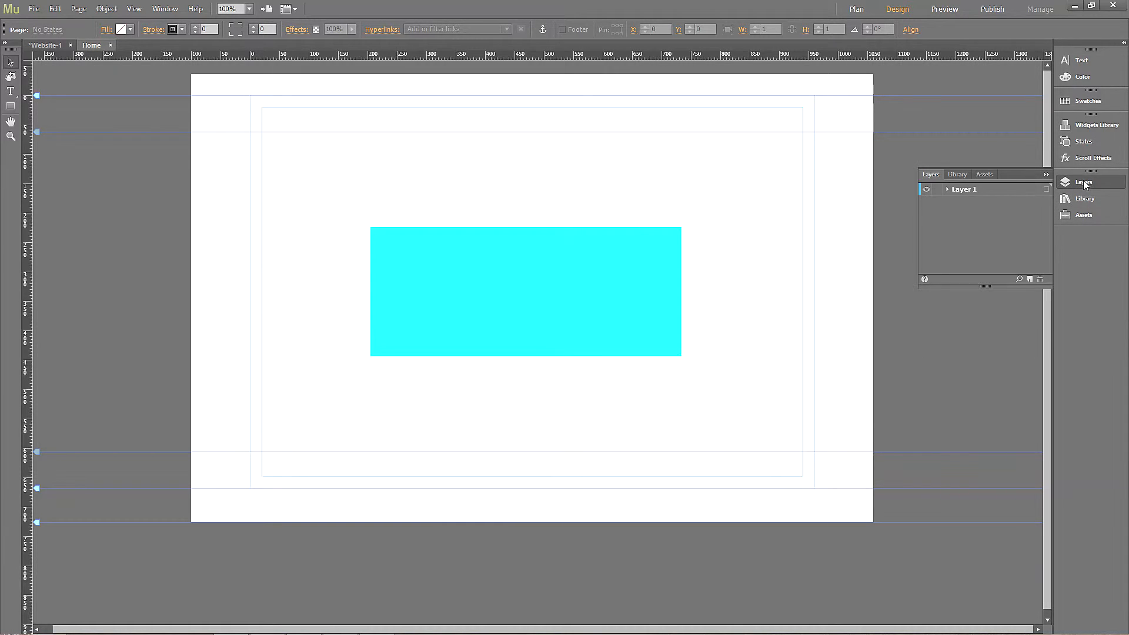
pyautogui.click(1082, 157)
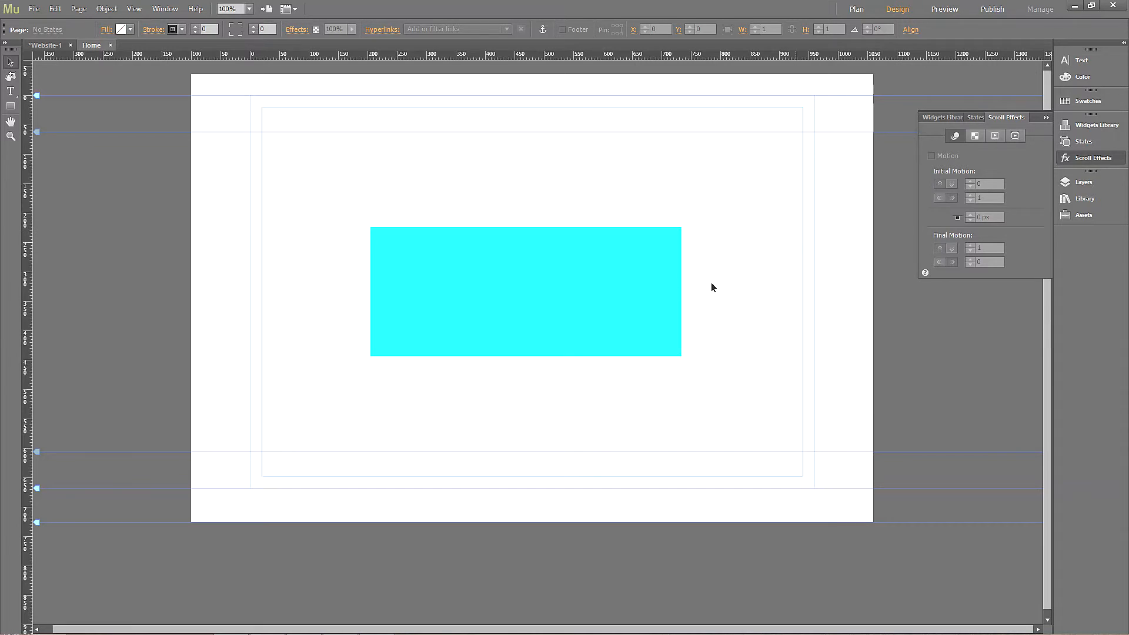
# Enable scroll Motion on the cyan rectangle and move its key position to 90 px
pyautogui.click(624, 309)
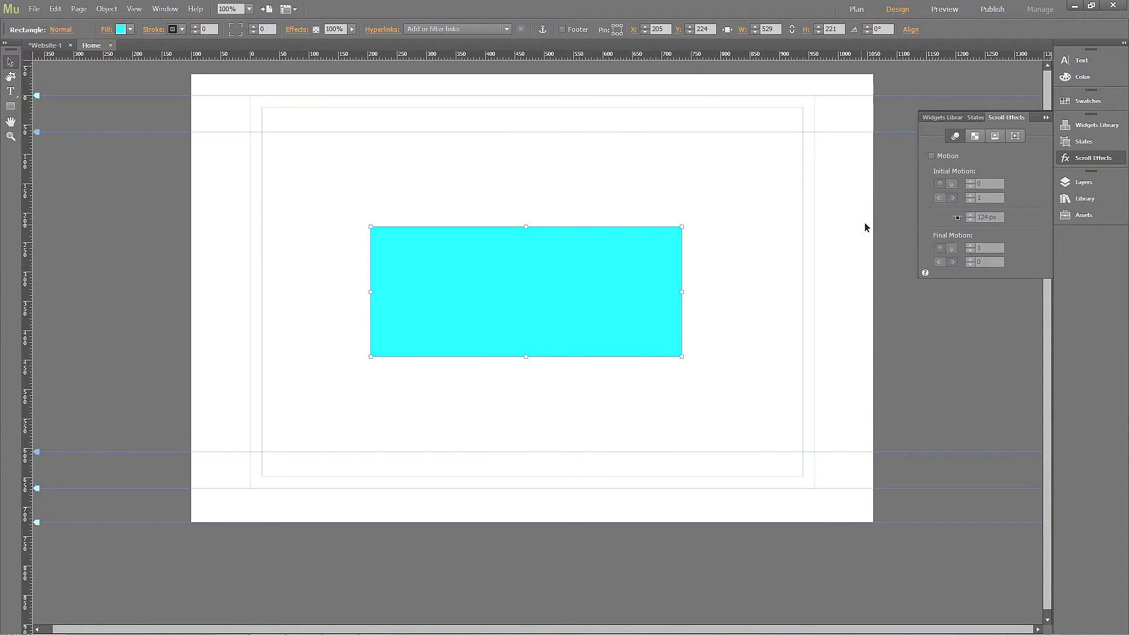
pyautogui.click(932, 156)
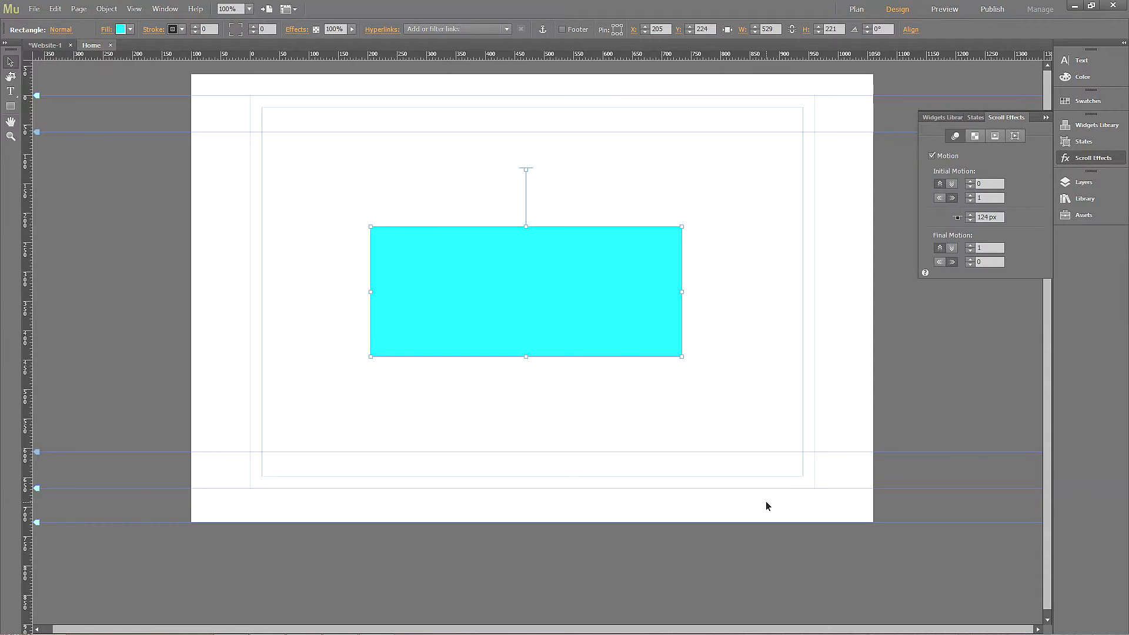
pyautogui.moveTo(526, 171); pyautogui.dragTo(527, 149)
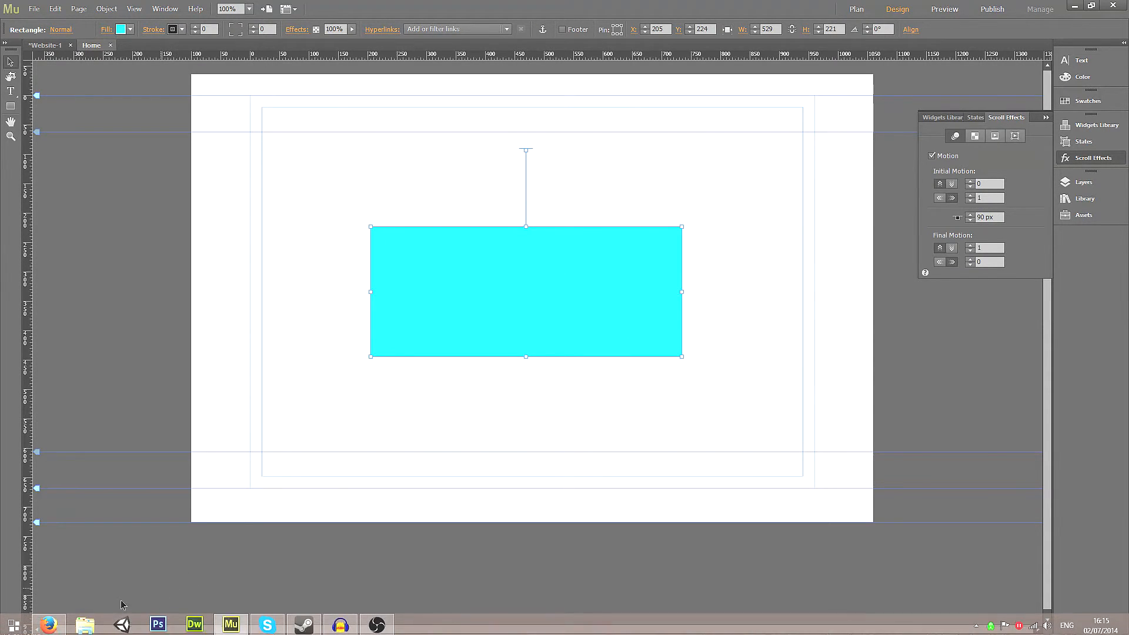
pyautogui.click(49, 628)
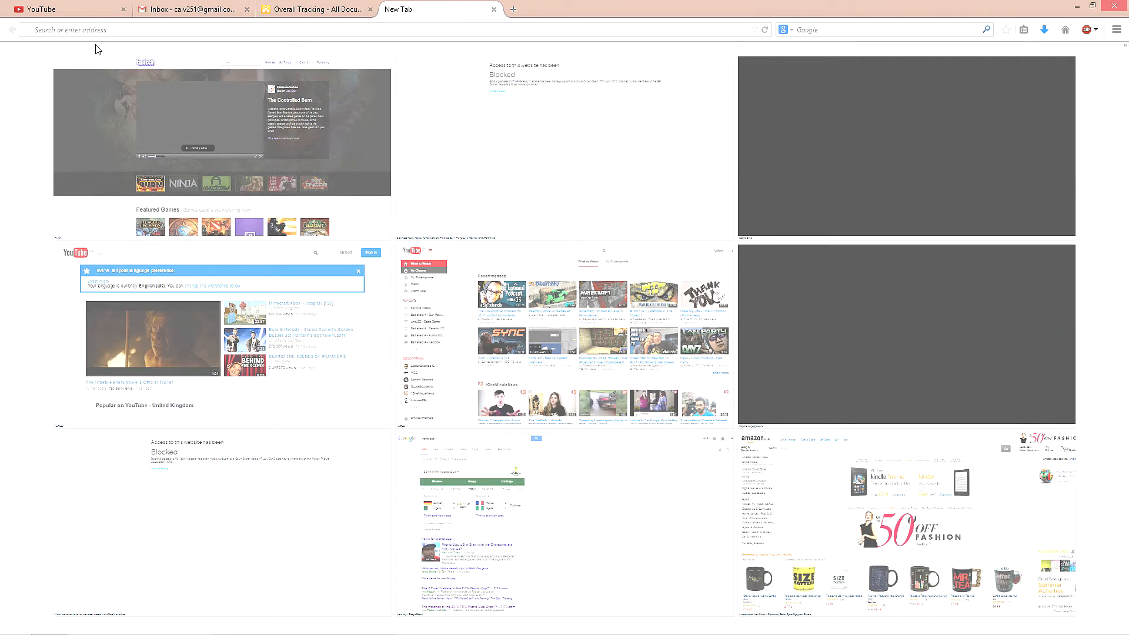
pyautogui.click(265, 623)
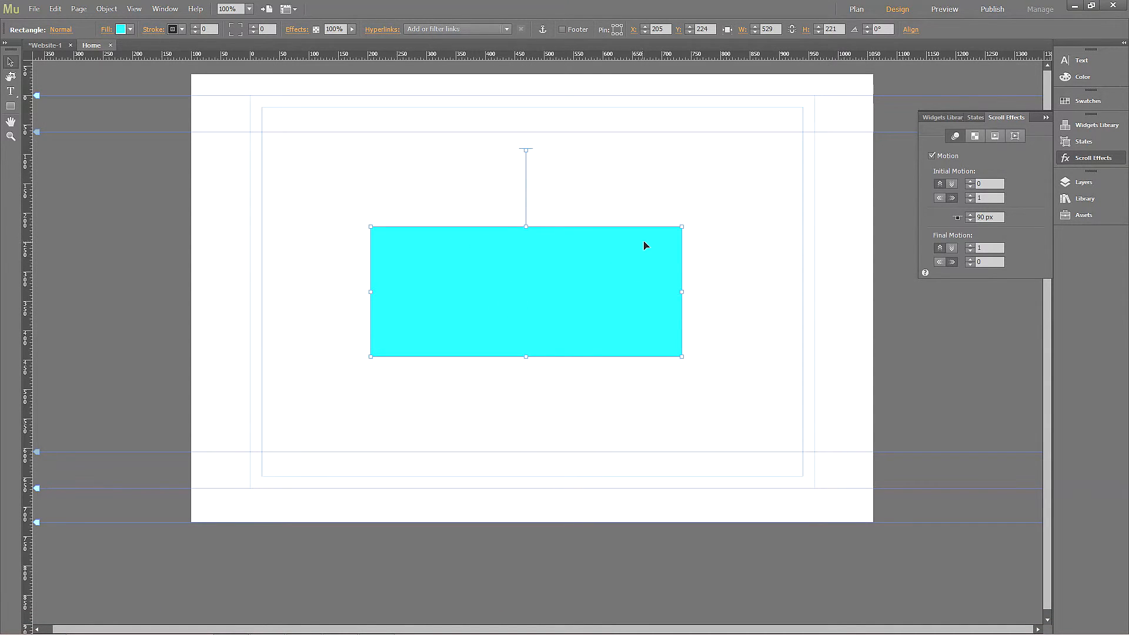
# View the opacity, Slideshow and Edge Animate scroll effect settings for the cyan rectangle and collapse them
pyautogui.click(977, 136)
pyautogui.click(991, 139)
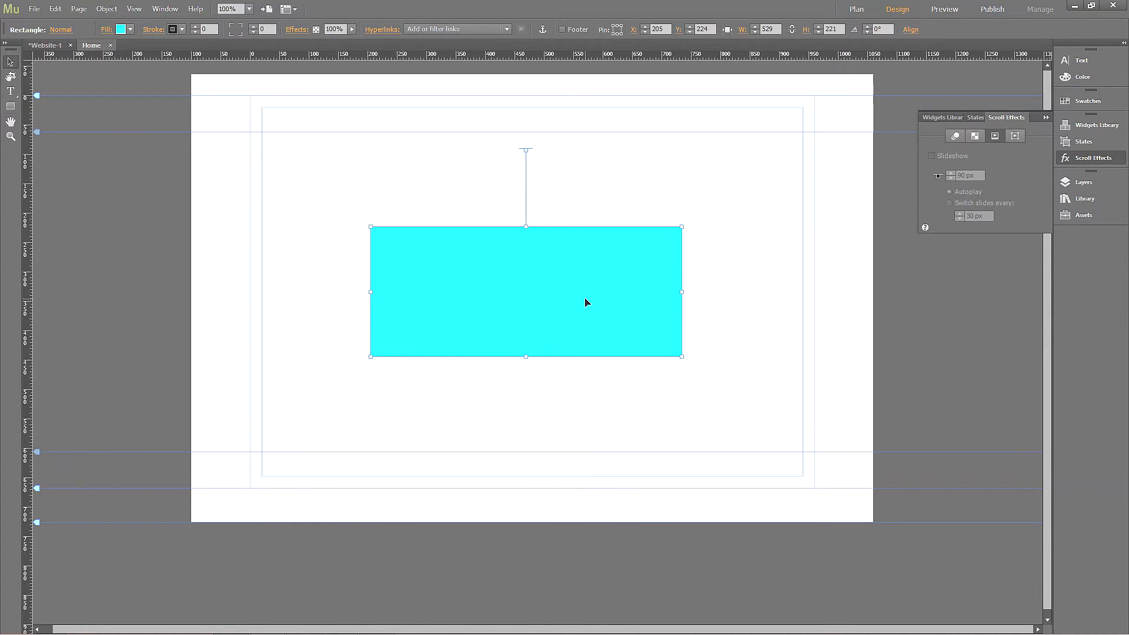
pyautogui.click(1015, 136)
pyautogui.click(1047, 117)
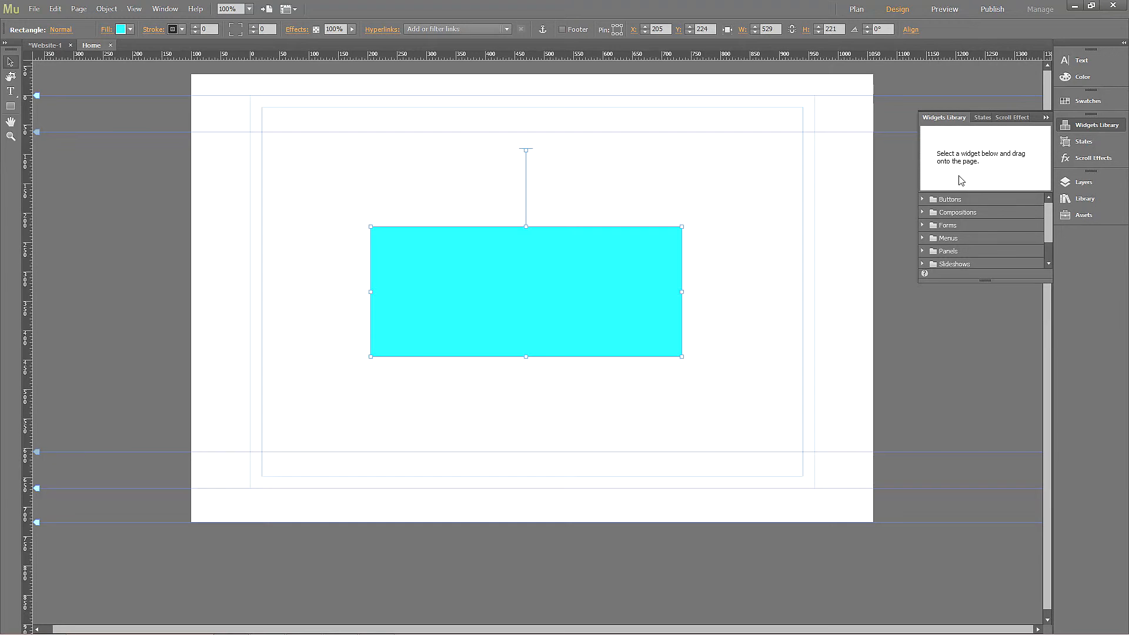
# Preview the State Button and HiDPI (on/off) widgets in the Buttons folder of the Widgets Library and collapse the folder
pyautogui.click(924, 199)
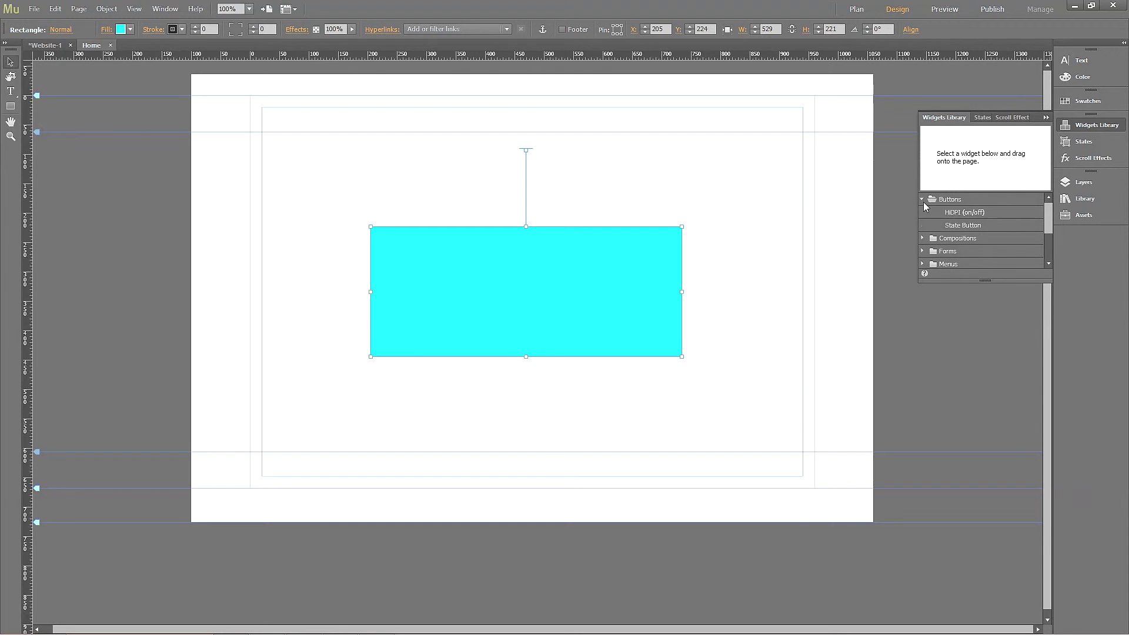
pyautogui.click(964, 222)
pyautogui.click(971, 214)
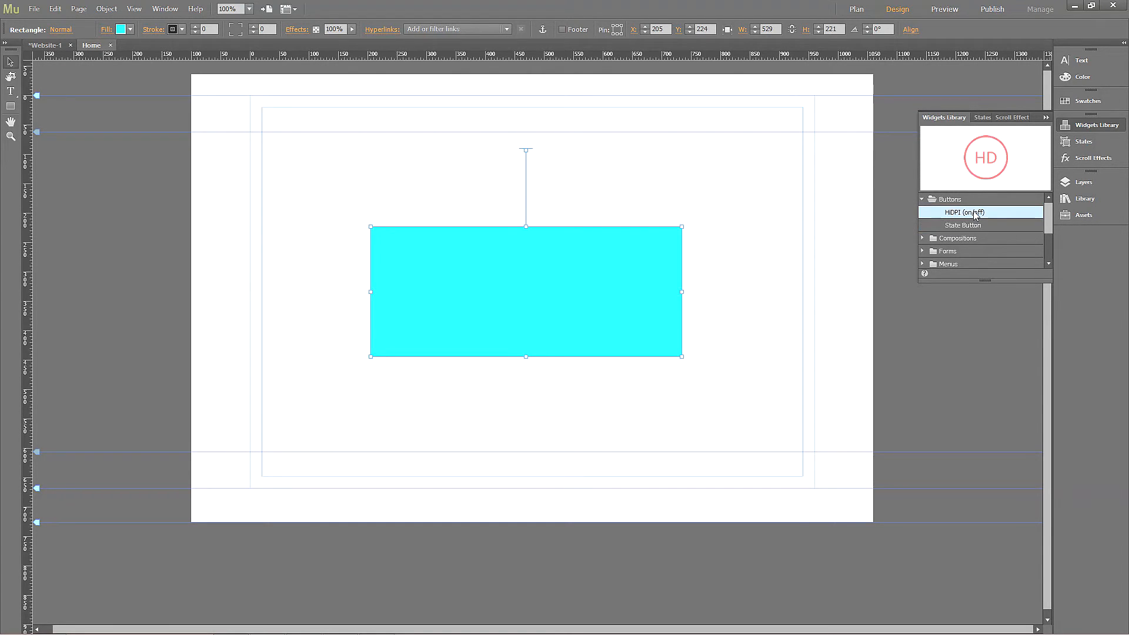
pyautogui.click(923, 199)
# Expand the Compositions folder in the Widgets Library and preview its widgets, including Lightbox Display and Presentation
pyautogui.click(923, 212)
pyautogui.scroll(-1, 965, 241)
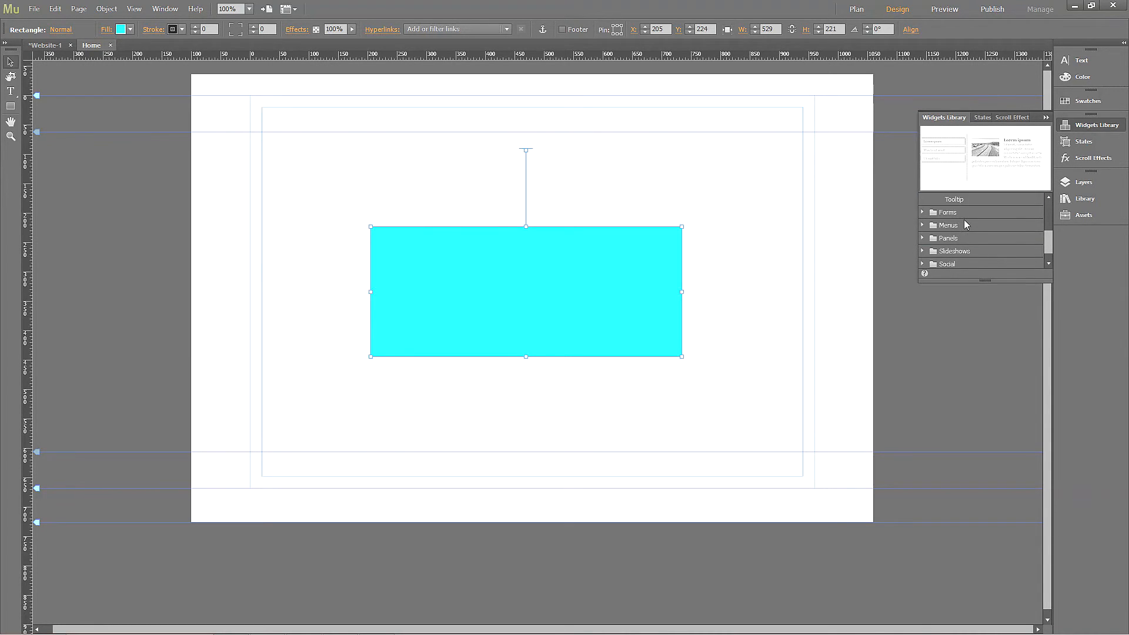
pyautogui.click(966, 217)
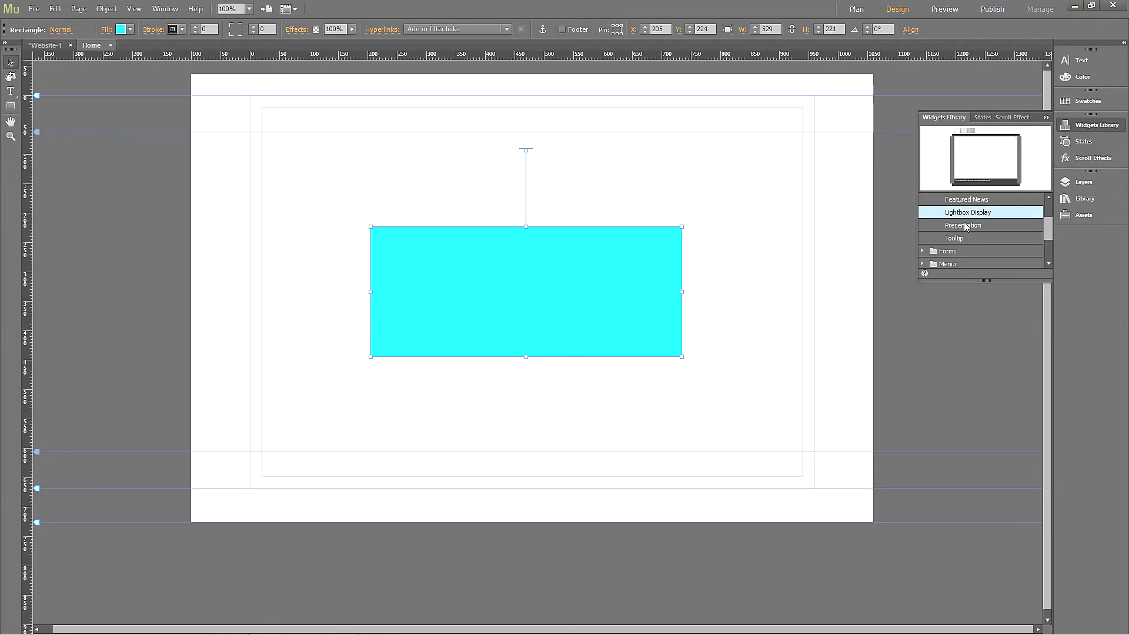
pyautogui.click(966, 226)
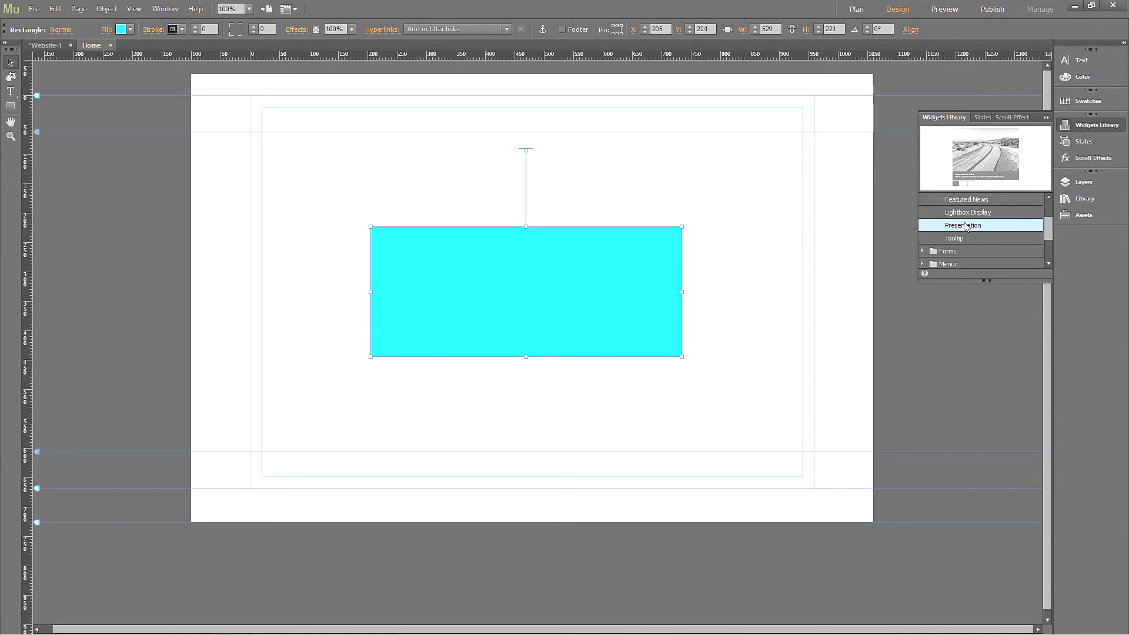
pyautogui.scroll(1, 967, 229)
pyautogui.click(970, 223)
pyautogui.click(974, 236)
pyautogui.click(979, 250)
pyautogui.click(980, 262)
pyautogui.scroll(-3, 981, 230)
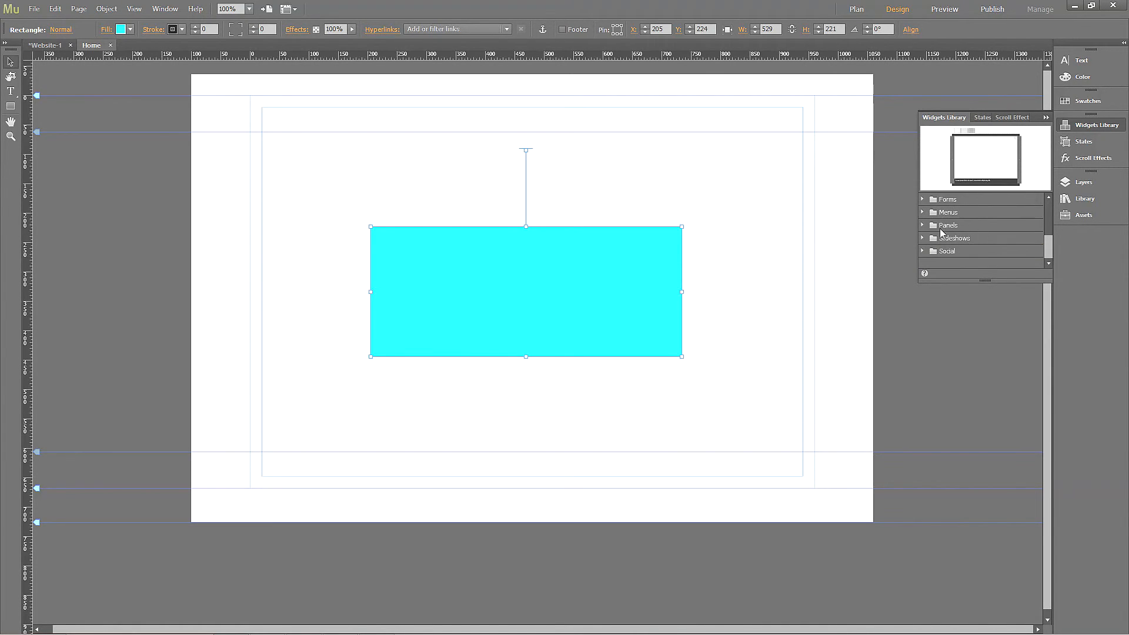
# Expand the Slideshows folder in the Widgets Library and preview the Lightbox and Thumbnails widgets
pyautogui.click(923, 237)
pyautogui.click(965, 245)
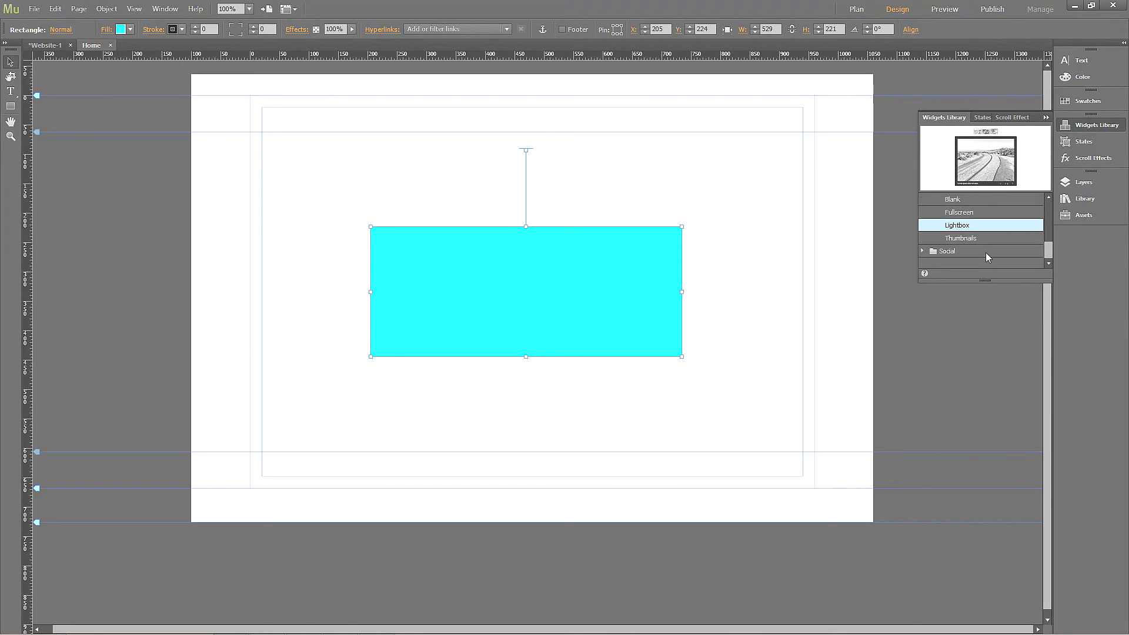
pyautogui.click(979, 242)
# Expand the Social folder, preview some of its widgets and collapse the Widgets Library
pyautogui.click(923, 250)
pyautogui.scroll(-2, 987, 255)
pyautogui.scroll(4, 987, 255)
pyautogui.scroll(-3, 987, 255)
pyautogui.click(973, 250)
pyautogui.click(971, 235)
pyautogui.scroll(5, 974, 225)
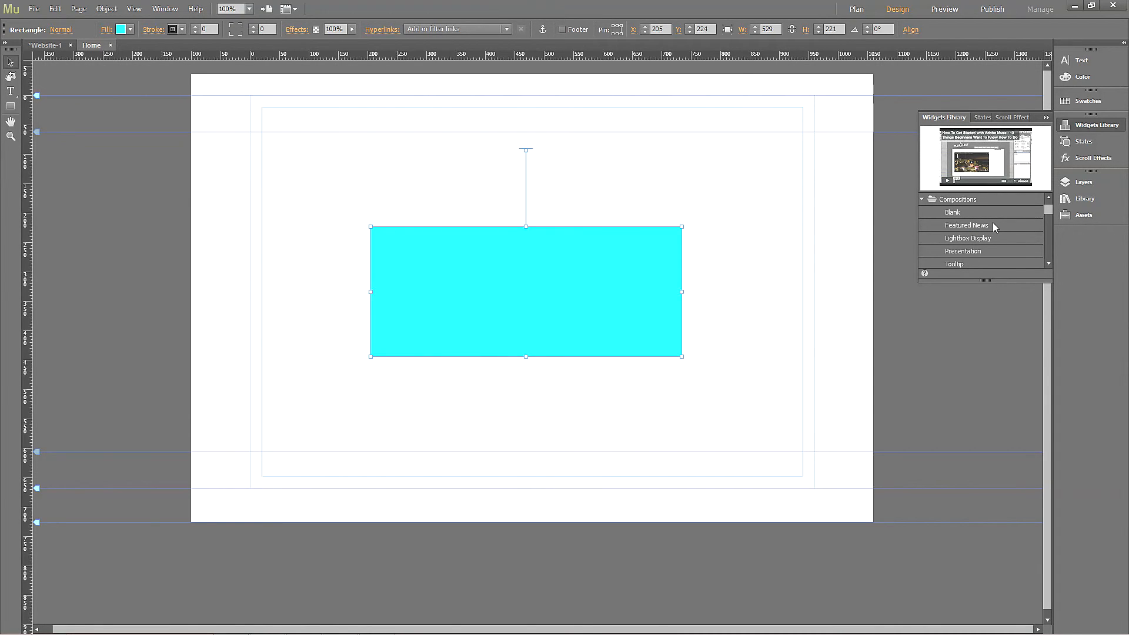
pyautogui.click(1046, 117)
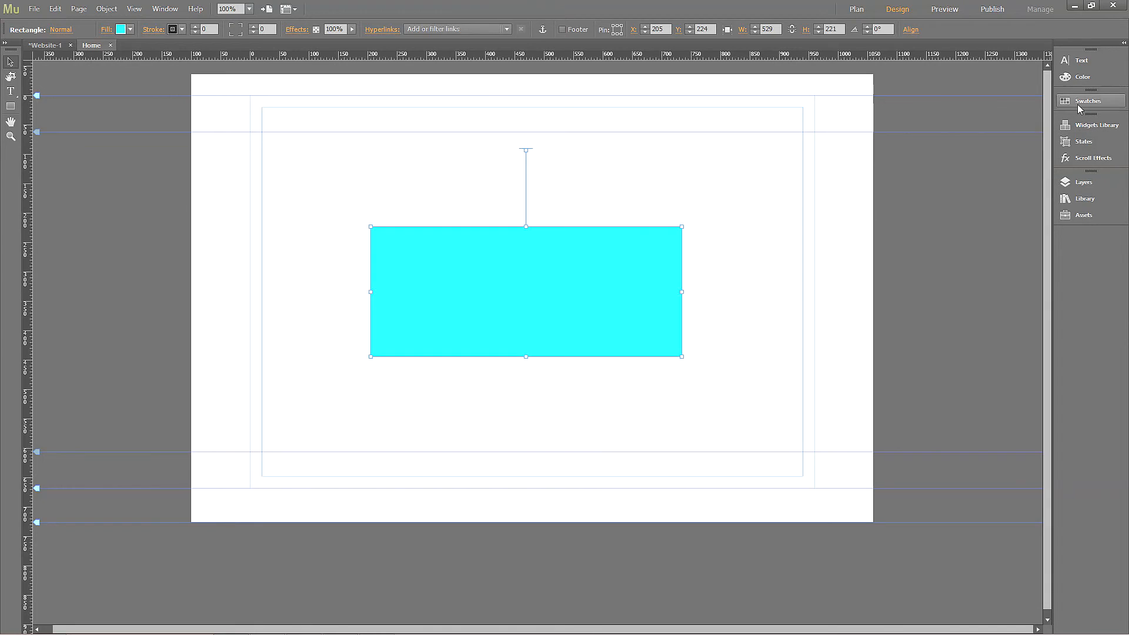
# Try a red swatch on the cyan rectangle and undo the colour change
pyautogui.click(1078, 104)
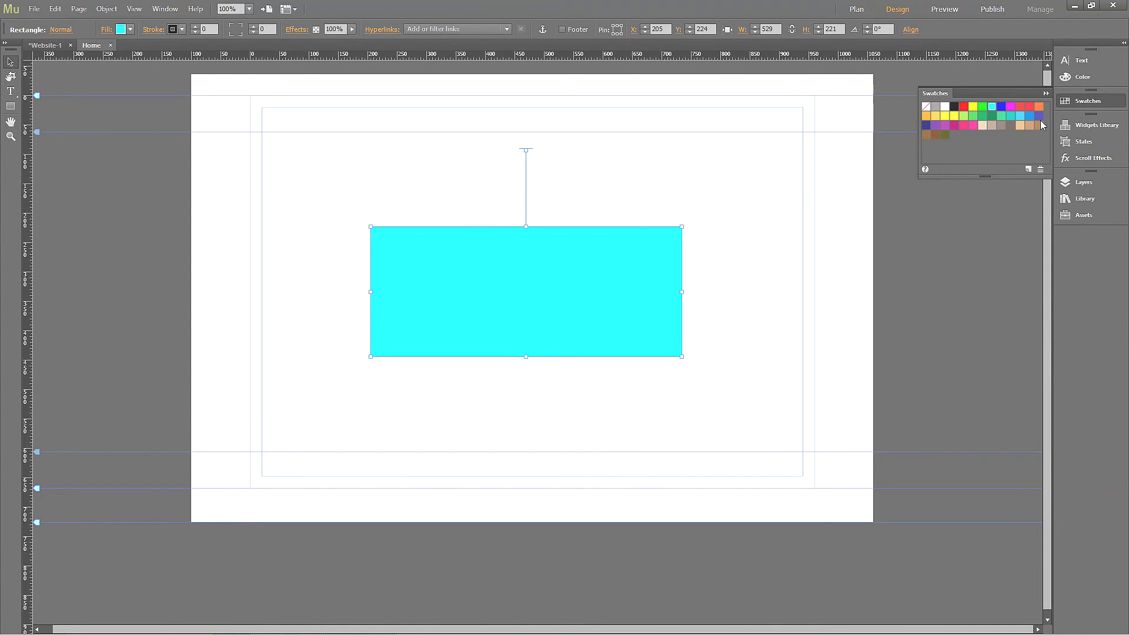
pyautogui.click(1021, 106)
pyautogui.hotkey('ctrl', 'z')
# Display the Color settings, deselect the rectangle and check the Text settings
pyautogui.click(1085, 75)
pyautogui.click(1064, 287)
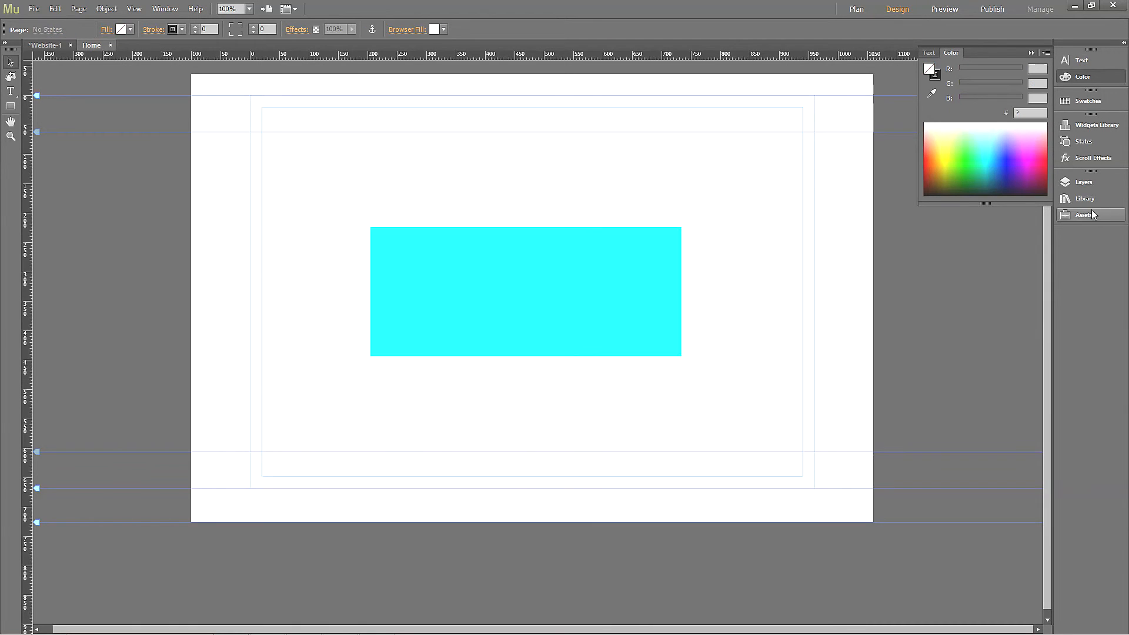
pyautogui.click(1075, 59)
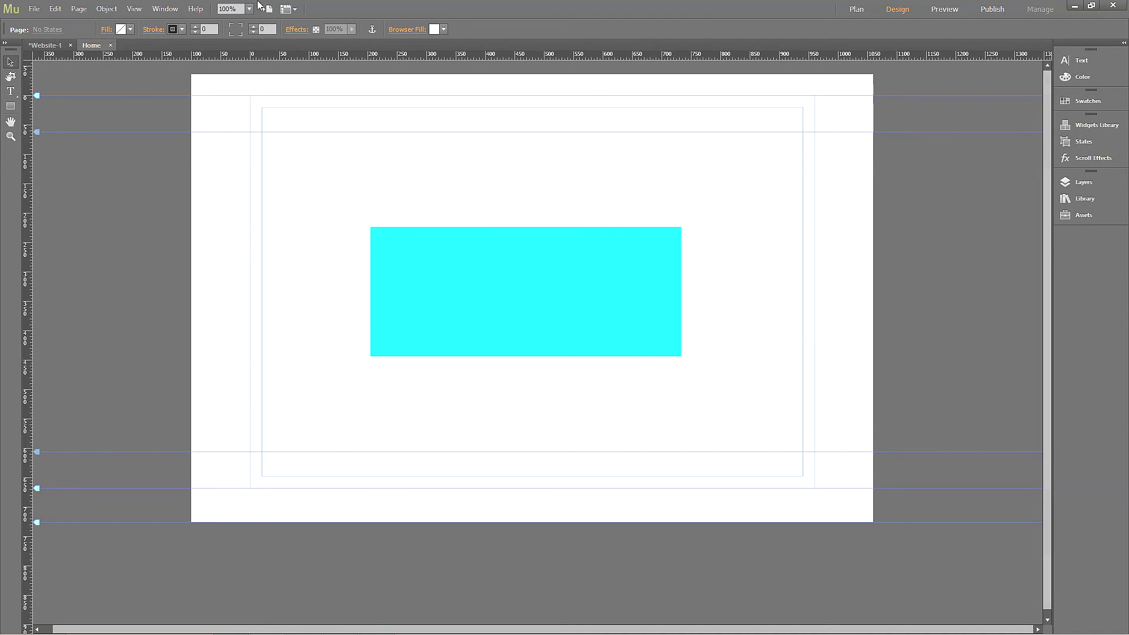
# Select the cyan rectangle, view its Edge Animate scroll effect settings and its States list, and collapse them
pyautogui.click(378, 249)
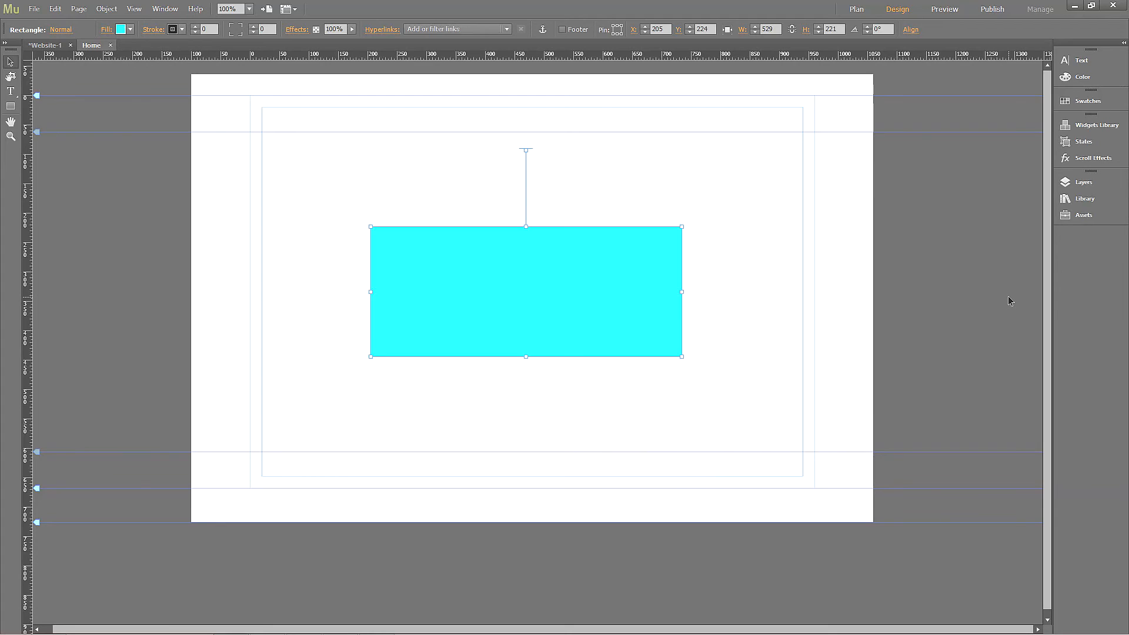
pyautogui.click(1085, 157)
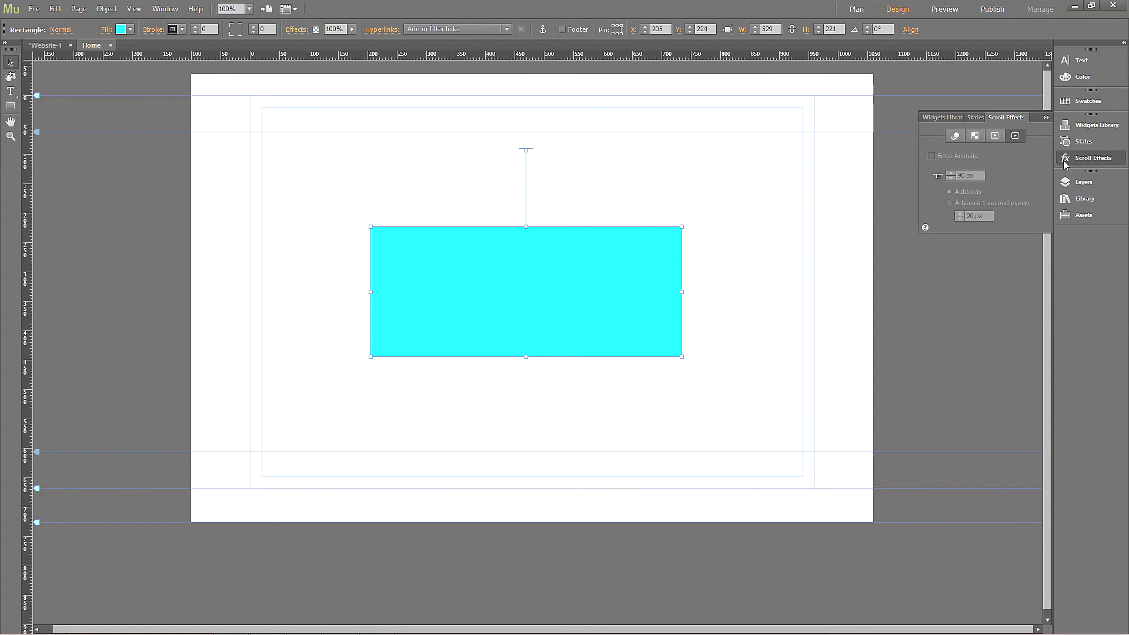
pyautogui.click(976, 118)
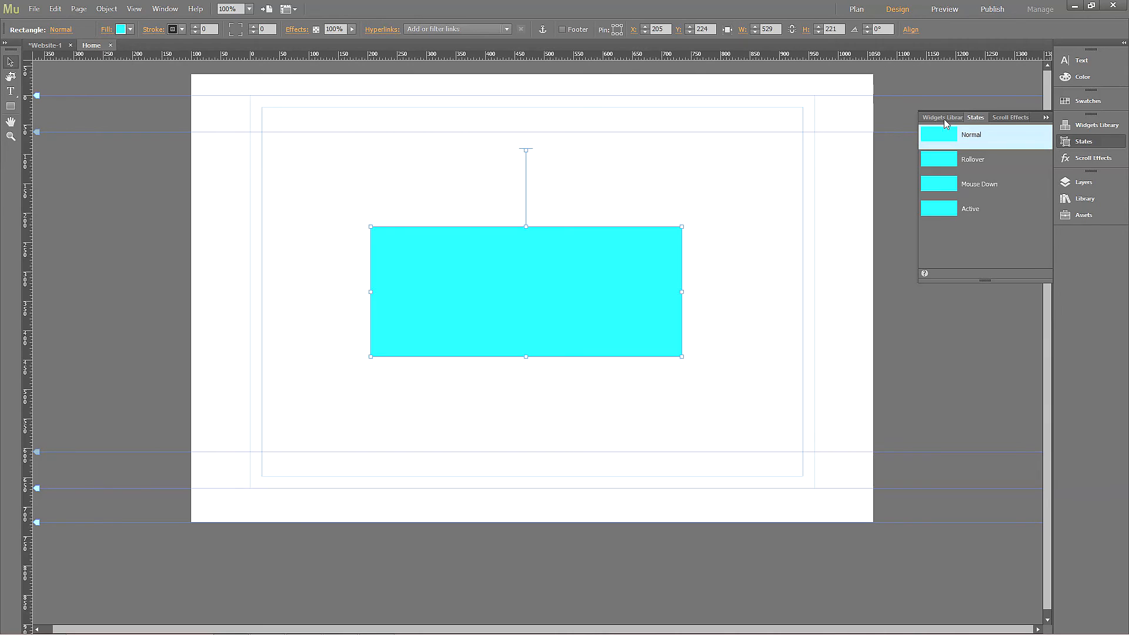
pyautogui.click(1046, 118)
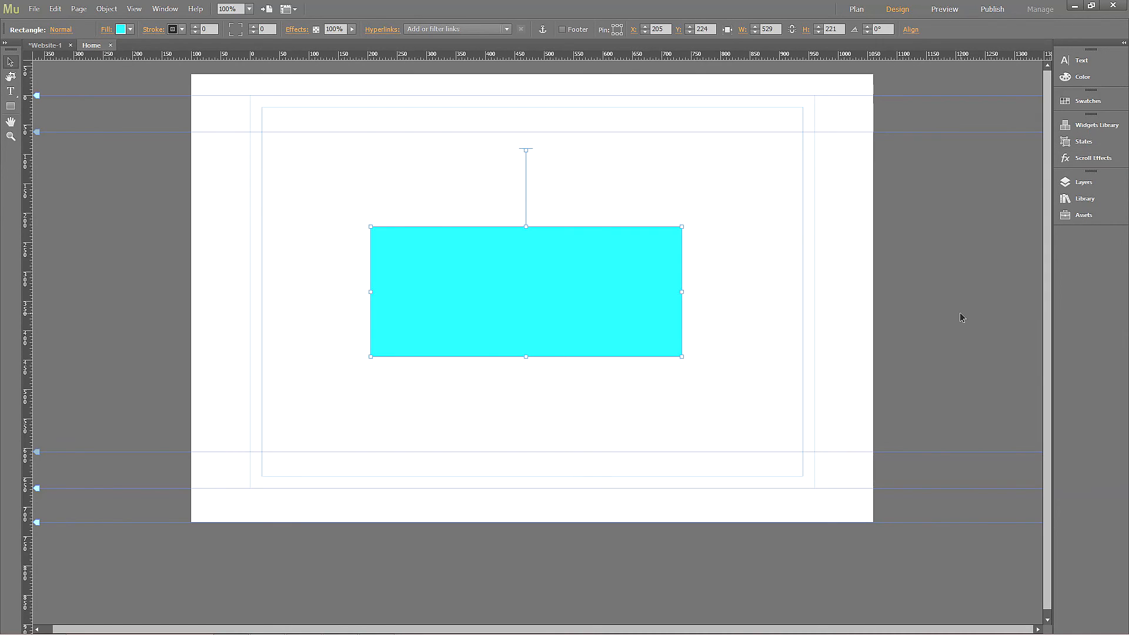